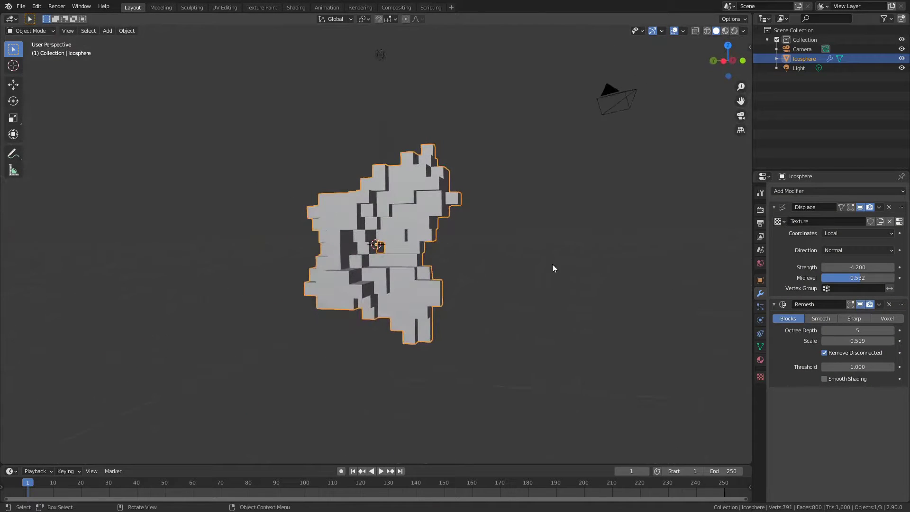
Look through the scene camera, select it, and set its focal length to 100 mm.
middle_click_drag(553, 268, 441, 283)
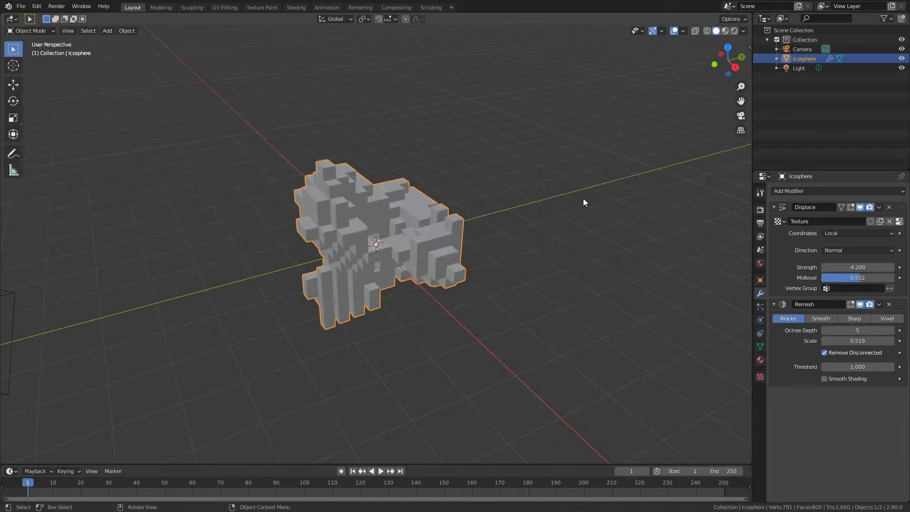
key("KP_0")
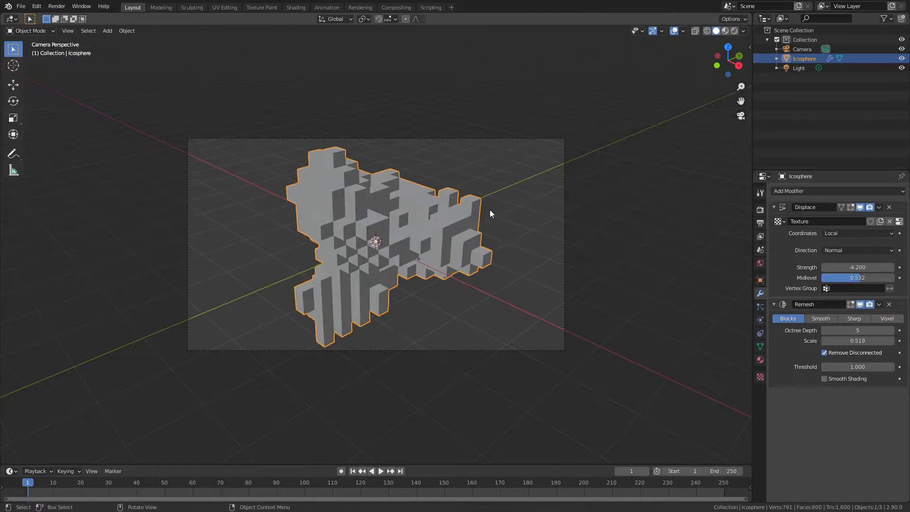
left_click(564, 256)
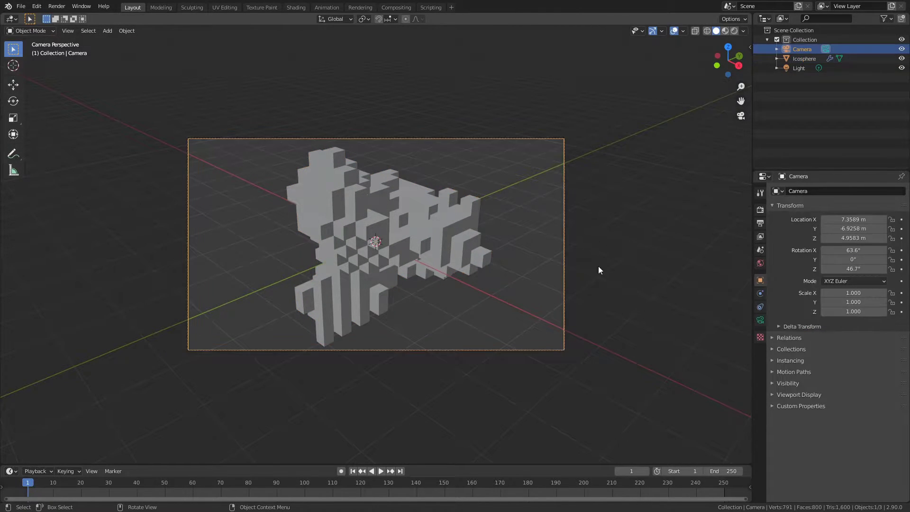
left_click(760, 320)
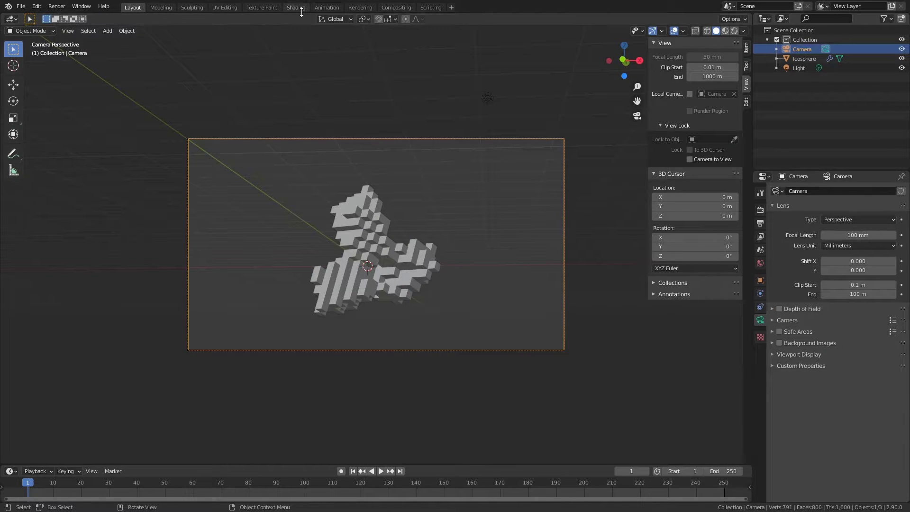
In the Shading workspace, give the blocky icosphere a new material with a white base color and transmission 1.000.
left_click(300, 8)
middle_click_drag(545, 180, 586, 177)
scroll(553, 181, "up", 5)
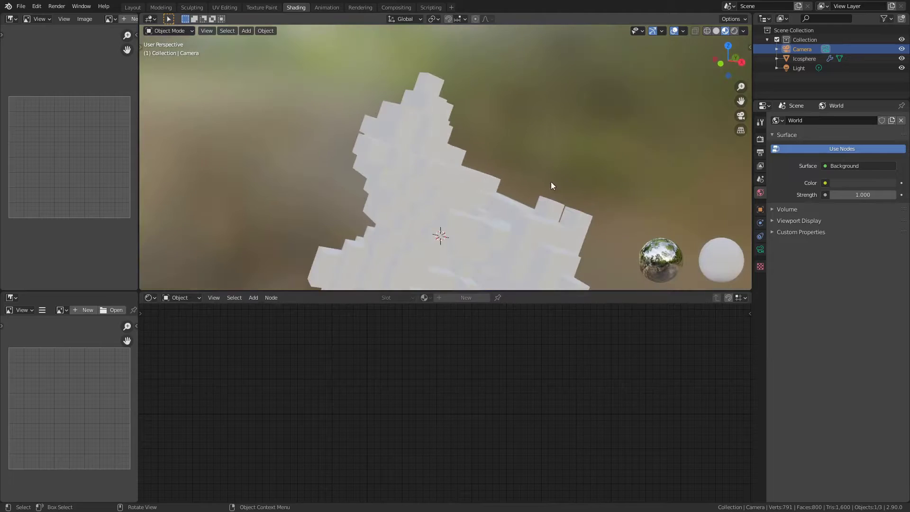
left_click(493, 231)
left_click(465, 297)
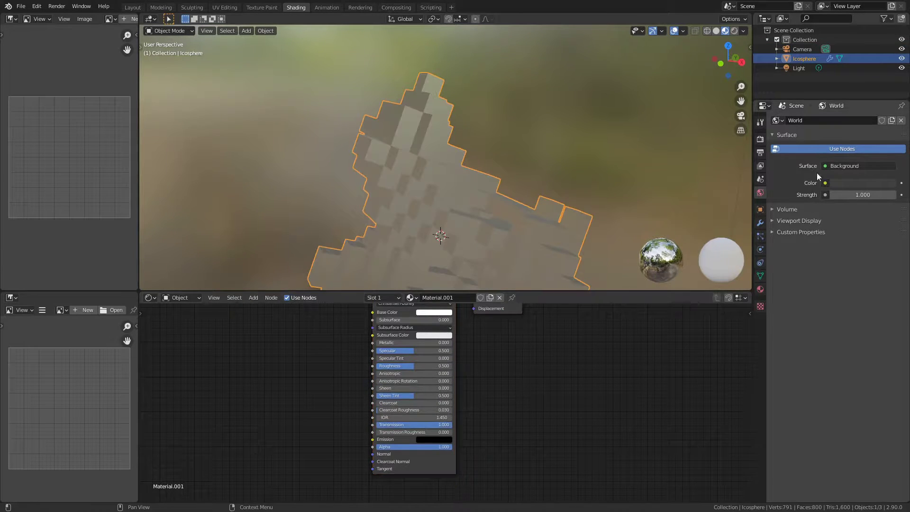
Set the render engine to Cycles with GPU Compute and return to the camera view.
middle_click_drag(503, 190, 616, 156)
left_click(761, 139)
key("KP_0")
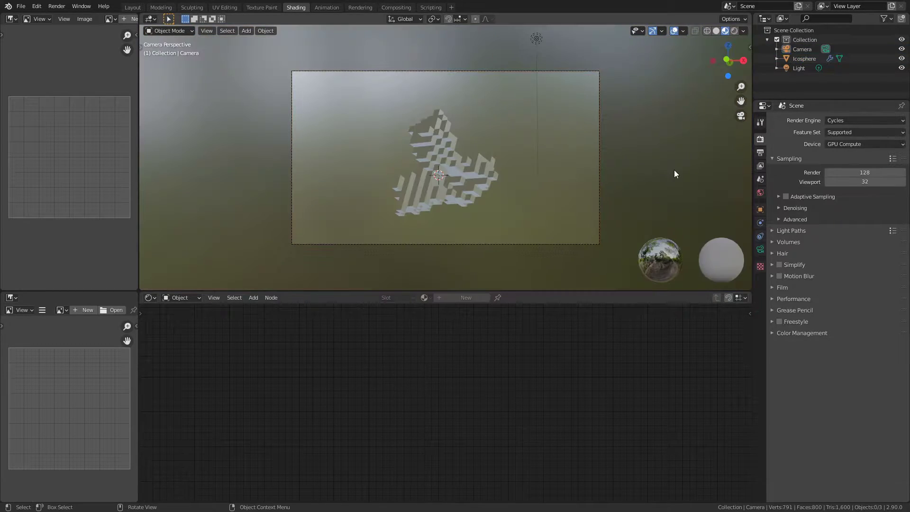
Add a cube mesh at the centre of the icosphere.
key("shift+a")
mouse_move(556, 152)
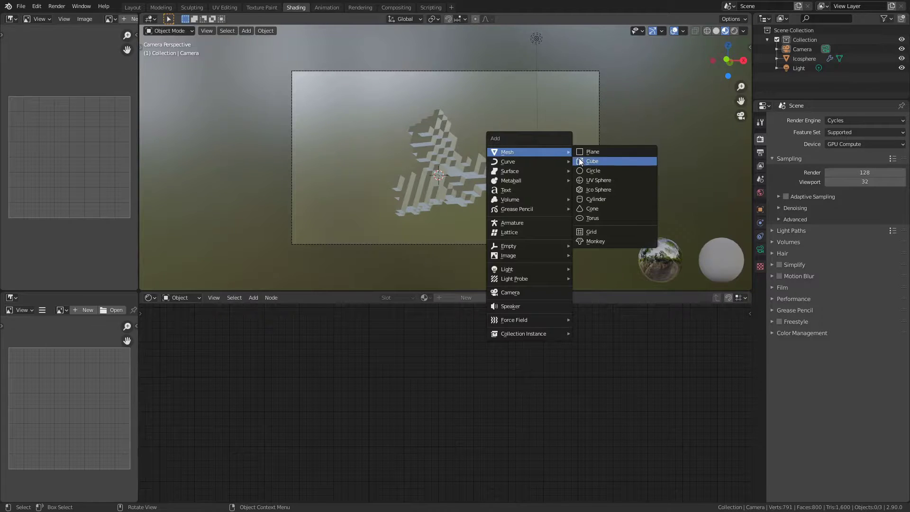
left_click(579, 159)
middle_click_drag(579, 159, 561, 189)
scroll(494, 200, "up", 3)
middle_click_drag(493, 195, 467, 178)
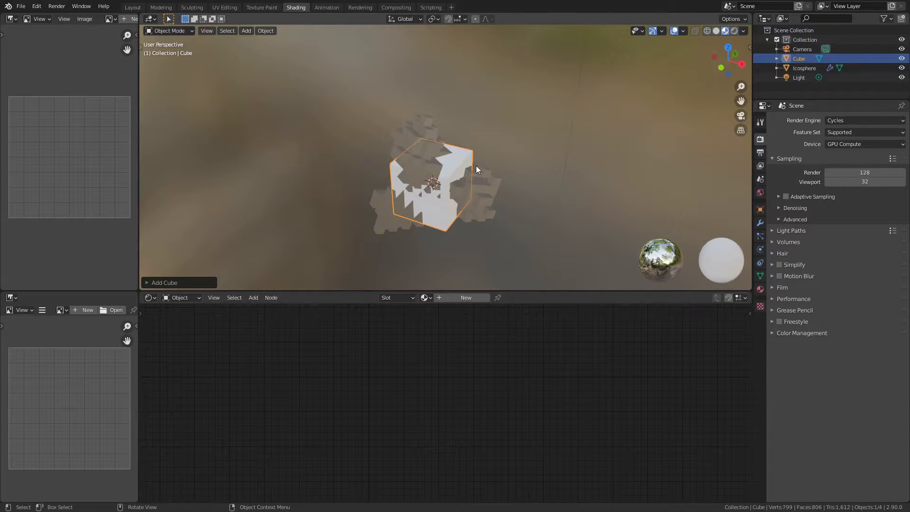
Run Cell Fracture on the cube using its own particles, with source limit 200, noise 1.00 and recursion 1.
key("F3")
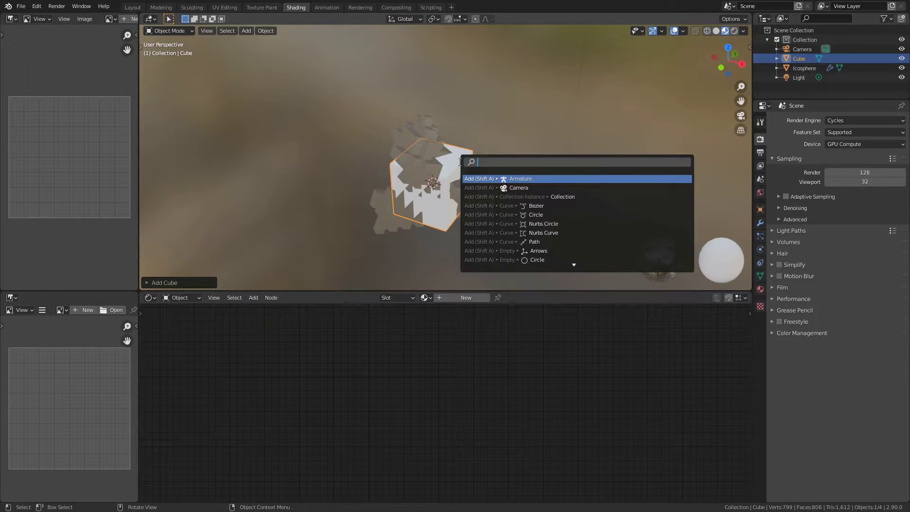
type("cell")
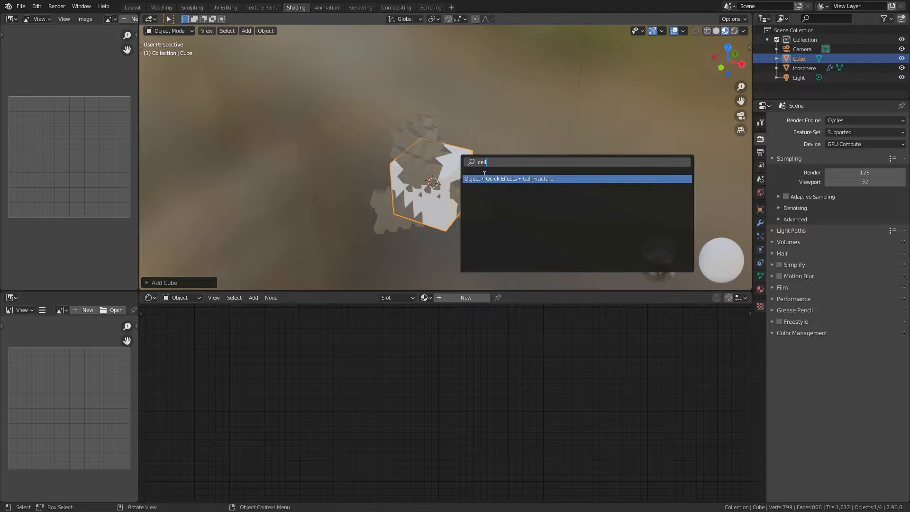
key("Return")
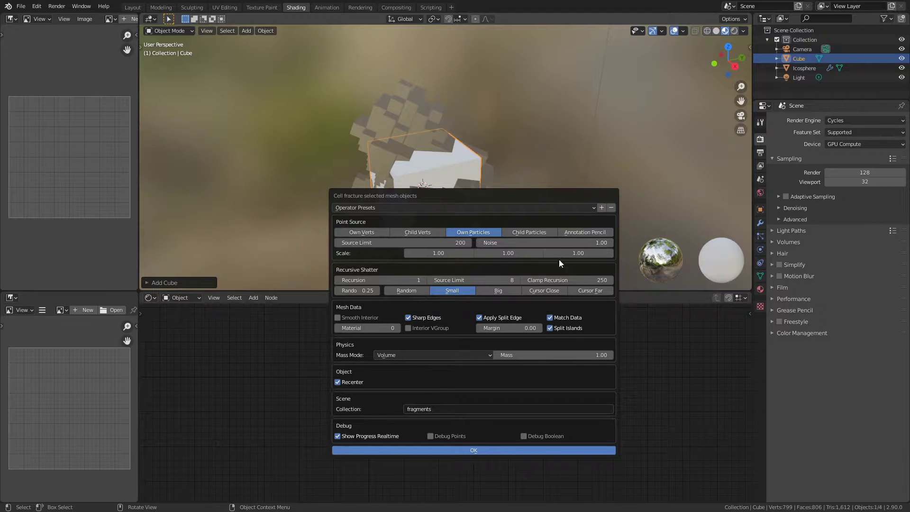
left_click(513, 449)
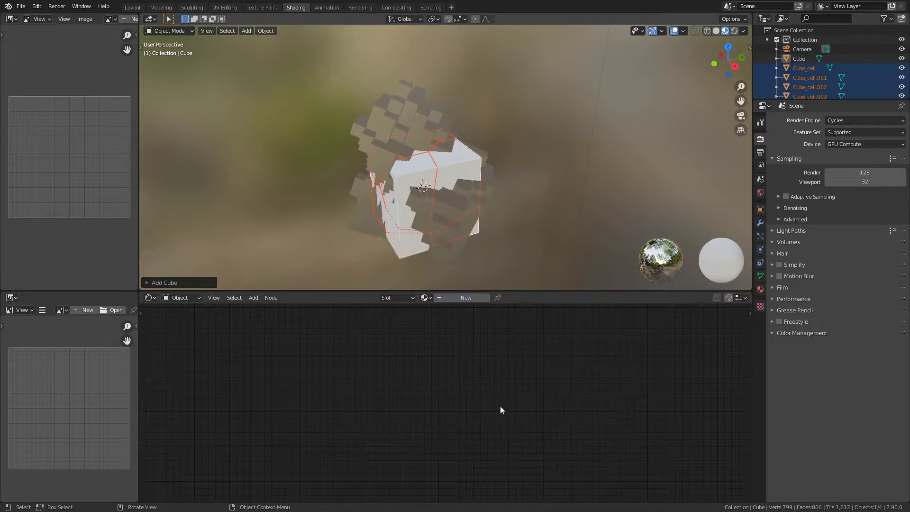
Scatter the cube fragments with Randomize Transform, using location 7 m in X, 5.3 m in Y and 3.3 m in Z.
middle_click_drag(521, 235, 423, 130)
right_click(498, 158)
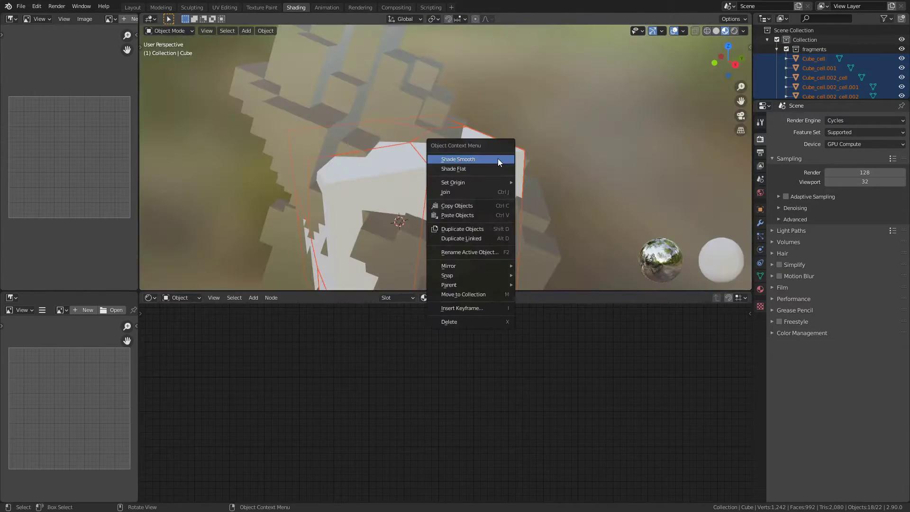
left_click(261, 31)
mouse_move(315, 42)
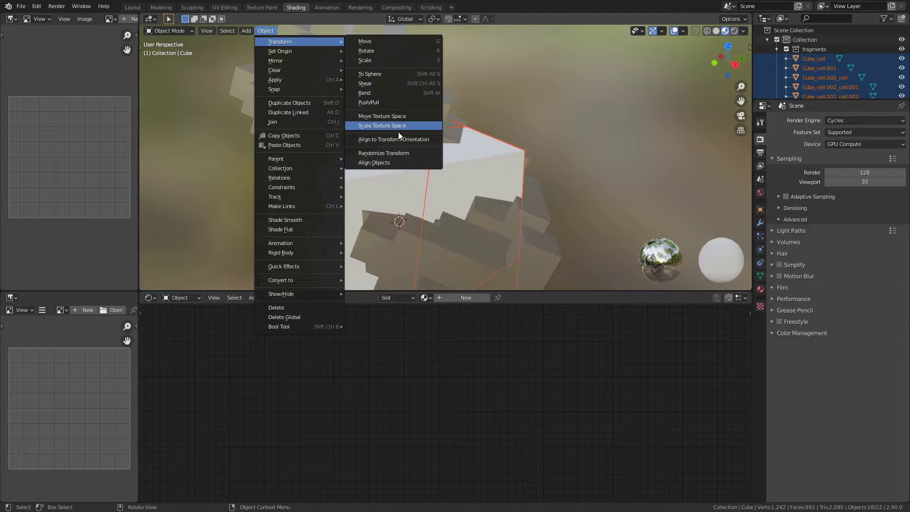
left_click(406, 152)
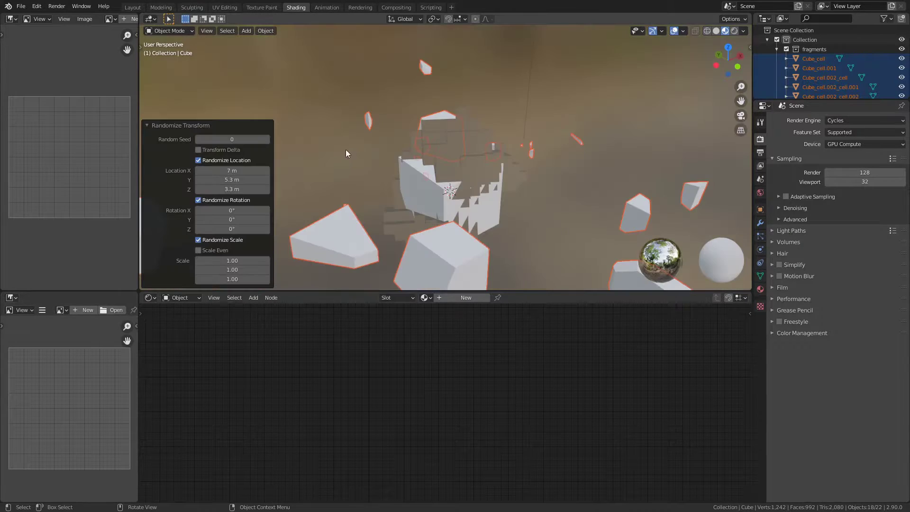
Delete the original unfractured cube at the origin.
middle_click_drag(346, 149, 599, 152)
scroll(347, 108, "down", 4)
scroll(603, 153, "up", 3)
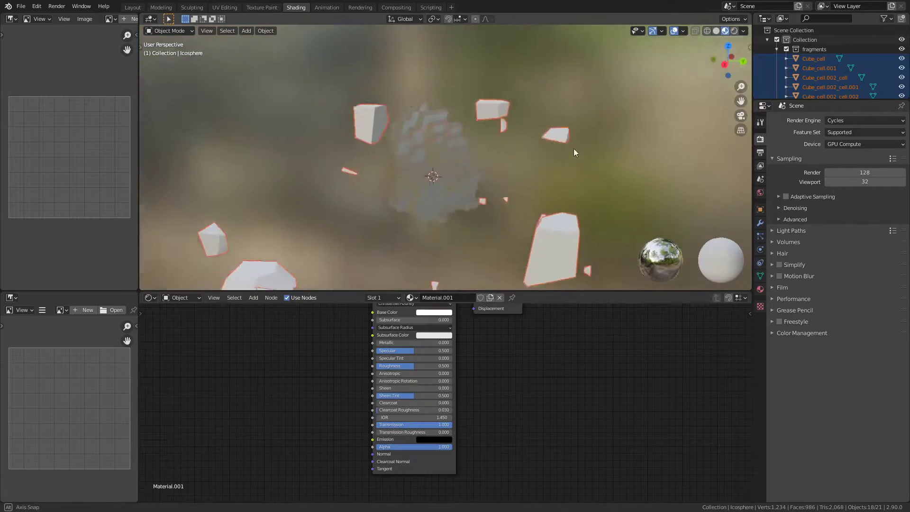
Add a Wireframe modifier to the large fragment beside the icosphere.
left_click(587, 223)
middle_click_drag(642, 200, 711, 203)
left_click(761, 223)
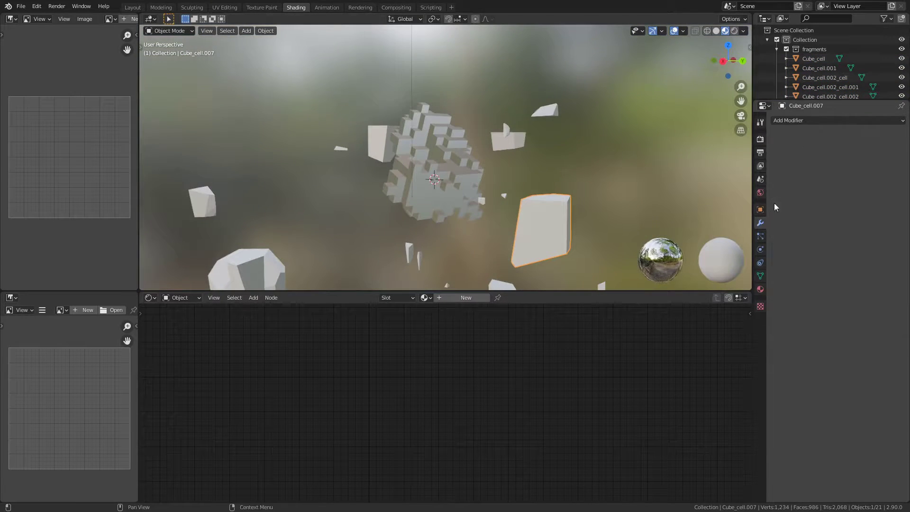
left_click(843, 120)
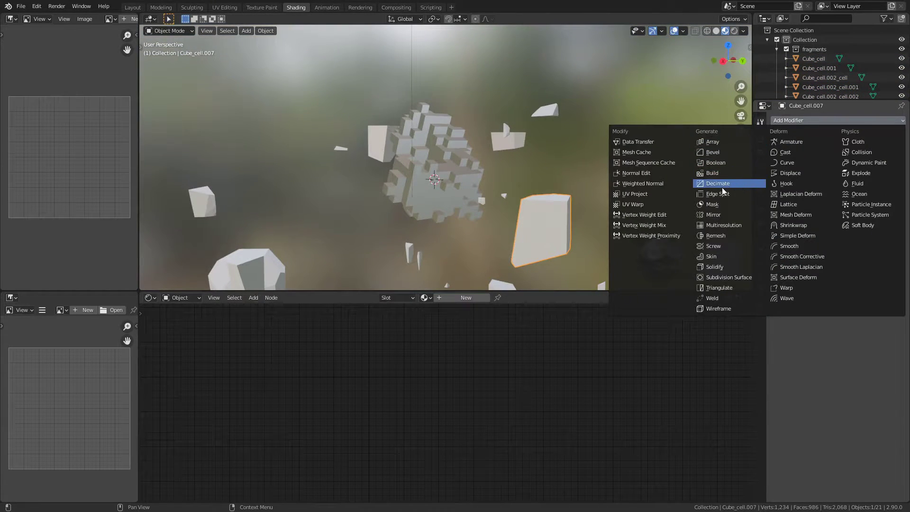
left_click(737, 306)
Select all the fragments and link the active fragment's Wireframe modifier to them.
middle_click_drag(679, 211, 663, 195)
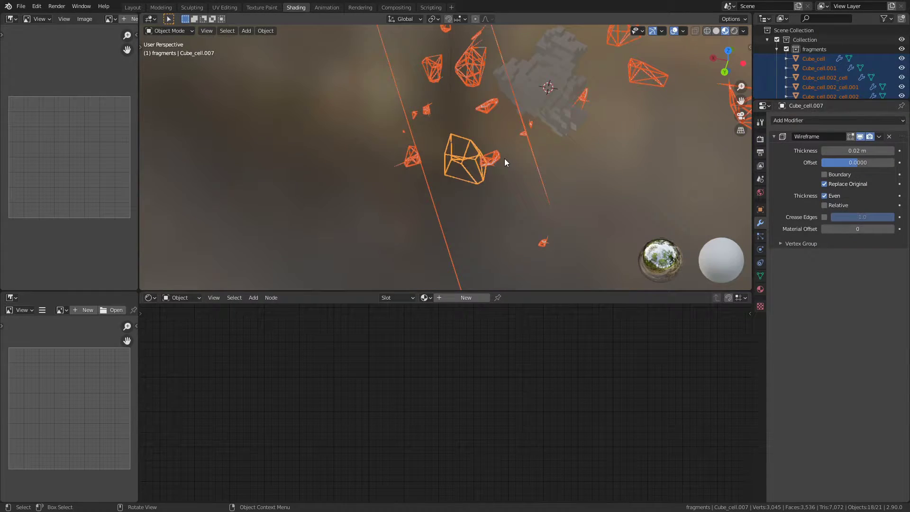
key("ctrl+l")
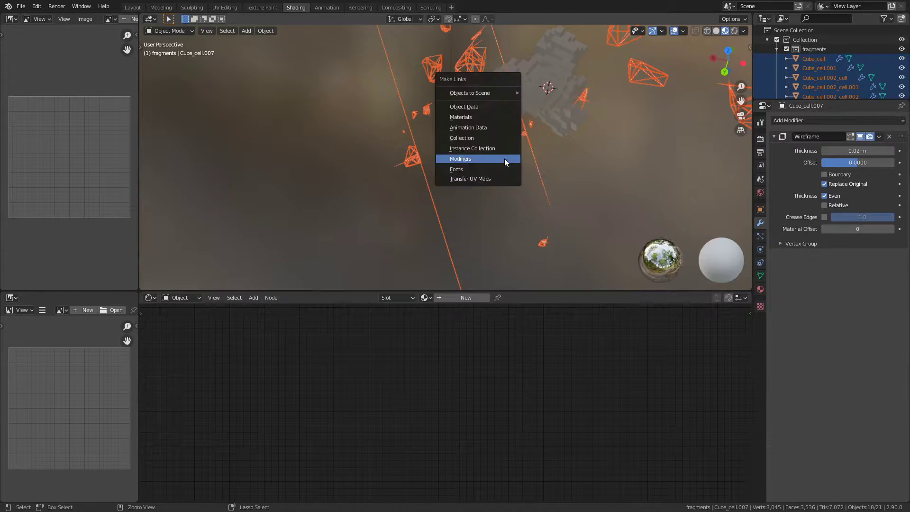
left_click(505, 158)
middle_click_drag(504, 158, 518, 146)
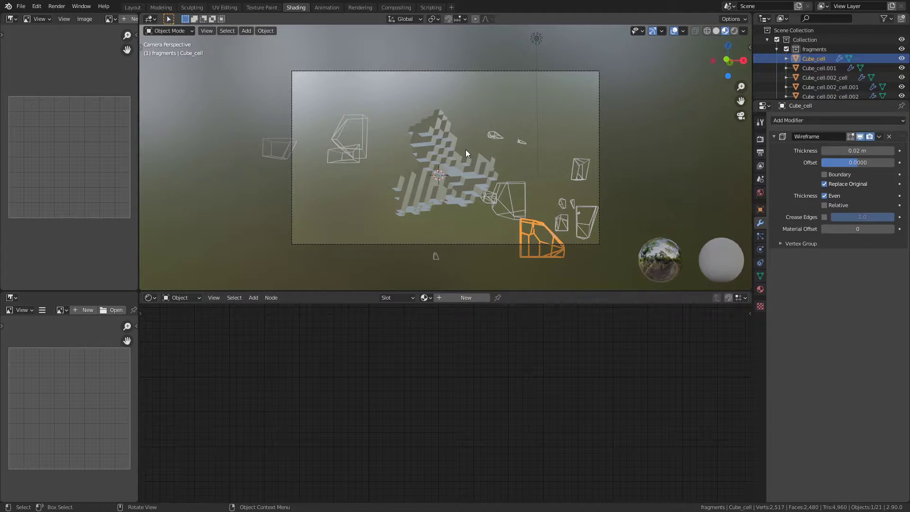
Give one fragment a new material with an Emission shader in place of the Principled BSDF, colored by Object Info's Location.
left_click(472, 298)
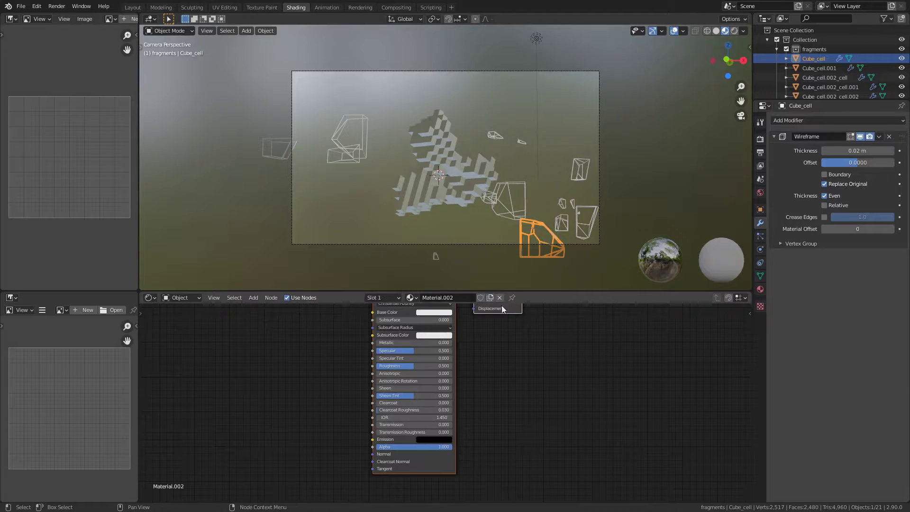
scroll(527, 332, "up", 3)
middle_click_drag(530, 343, 562, 443)
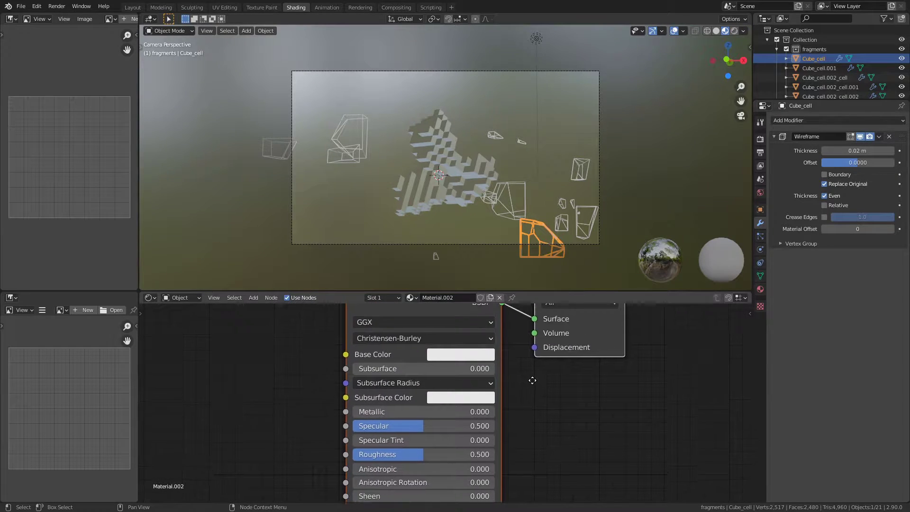
key("x")
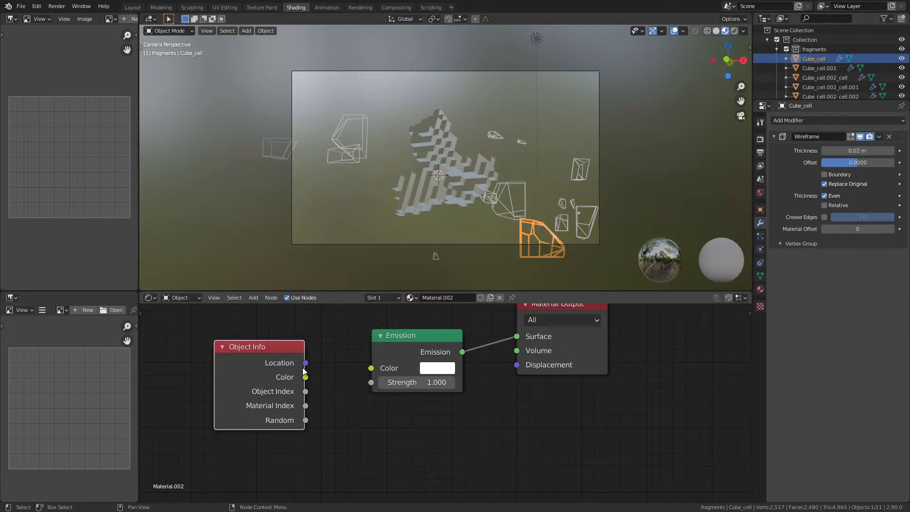
left_click_drag(305, 364, 371, 369)
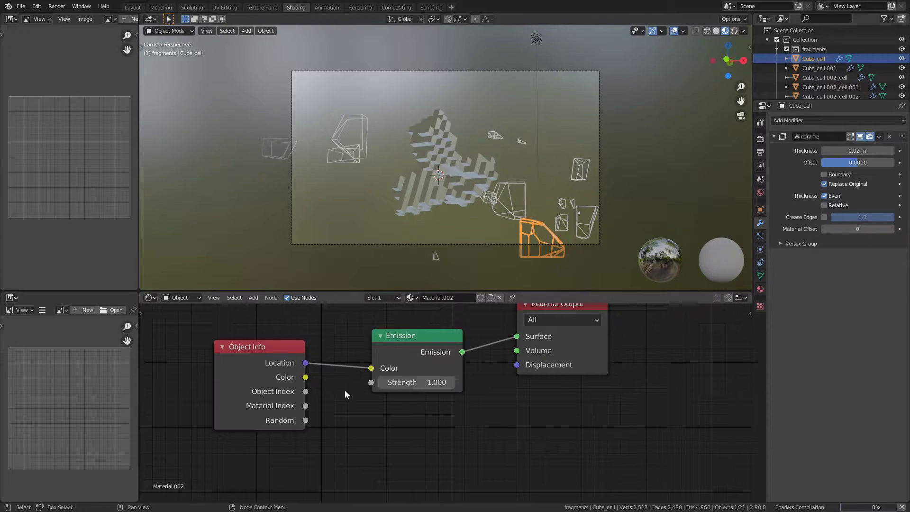
Insert a ColorRamp node between the Object Info Location output and the Emission color.
key("shift+a")
type("colo")
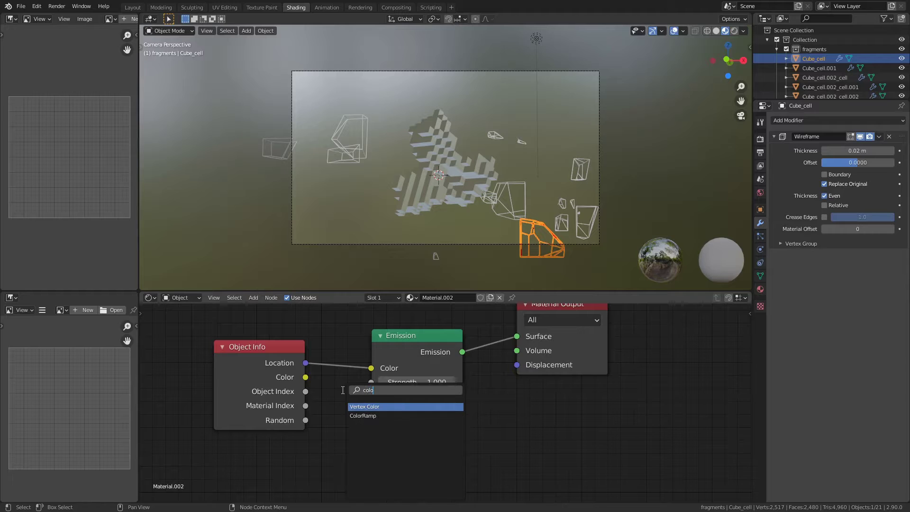
key("Down")
key("Up")
key("Down")
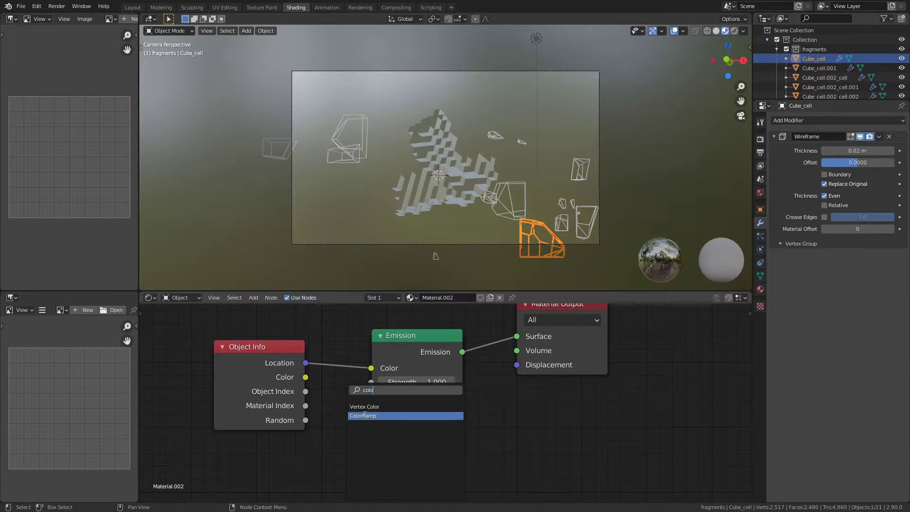
key("Return")
left_click(348, 396)
left_click_drag(433, 375, 409, 348)
Color the ramp's first stop magenta at position 0.005 and its last stop cyan at position 1.000.
scroll(516, 220, "up", 4)
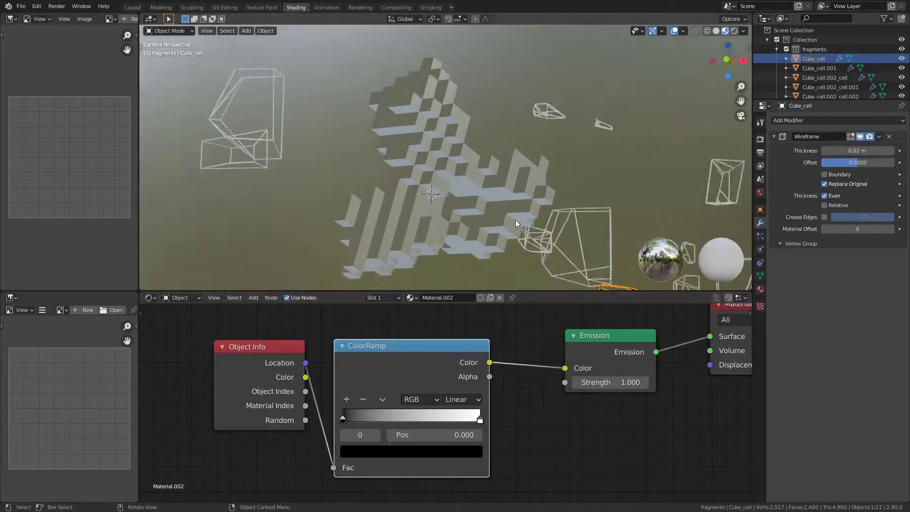
middle_click_drag(512, 194, 326, 86, "shift")
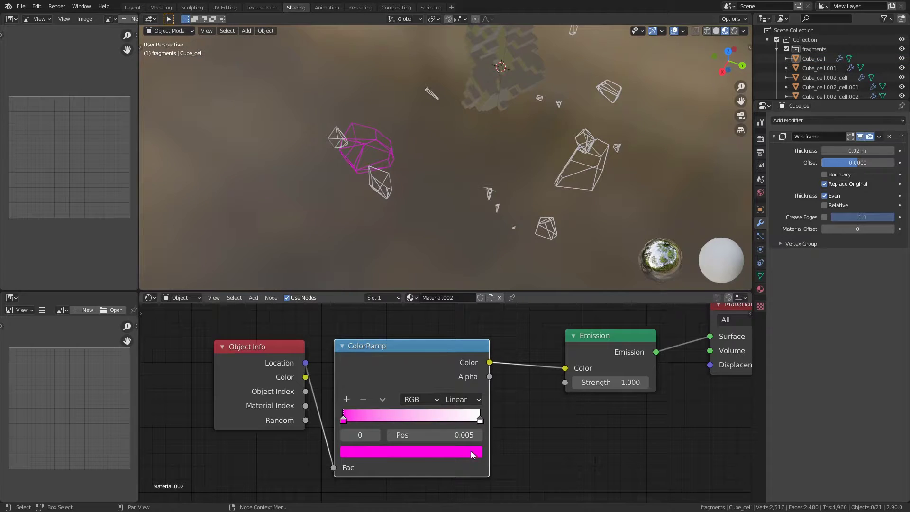
left_click(480, 420)
left_click(454, 452)
left_click_drag(393, 340, 403, 264)
Link the emission material to every object in the fragments collection and set the emission strength to 17.200.
middle_click_drag(403, 161, 497, 189)
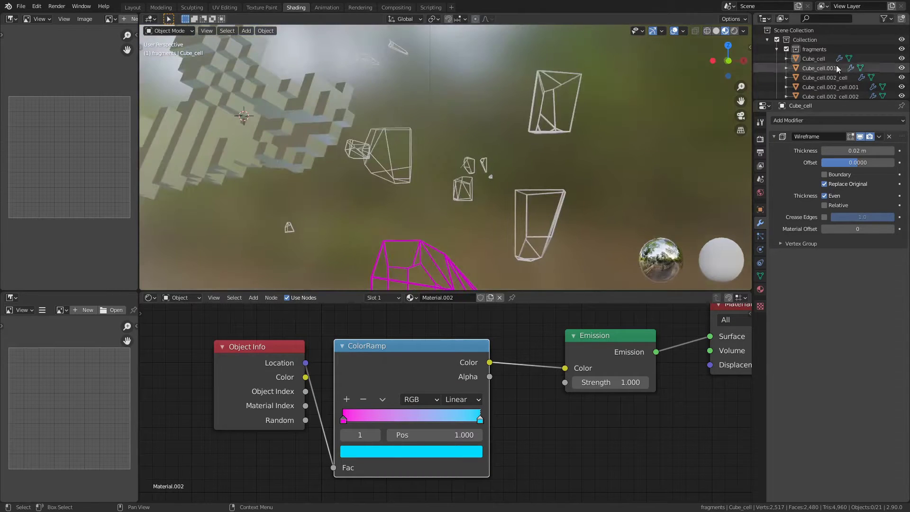
right_click(809, 50)
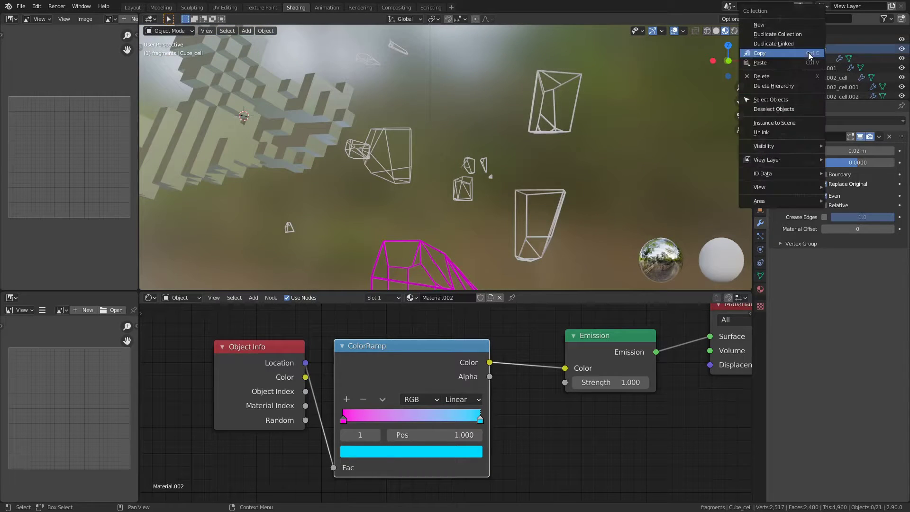
left_click(790, 105)
middle_click_drag(521, 200, 418, 240)
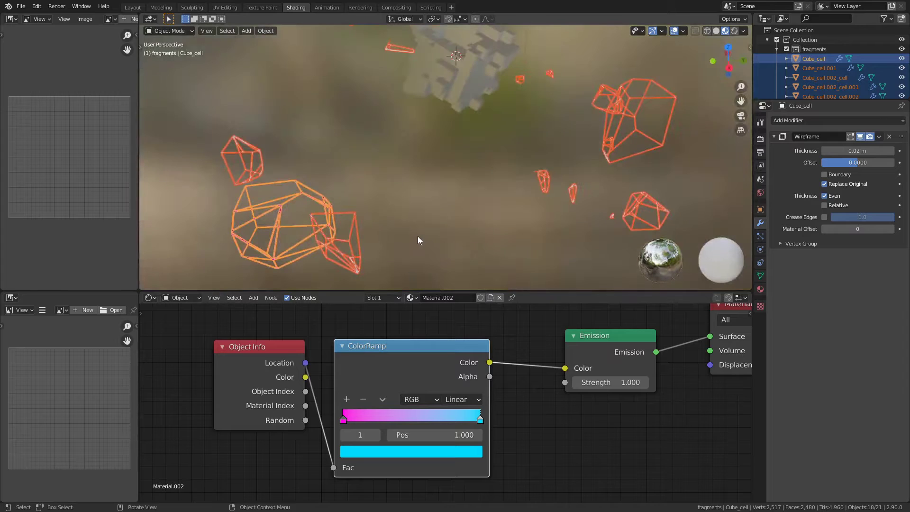
key("ctrl+l")
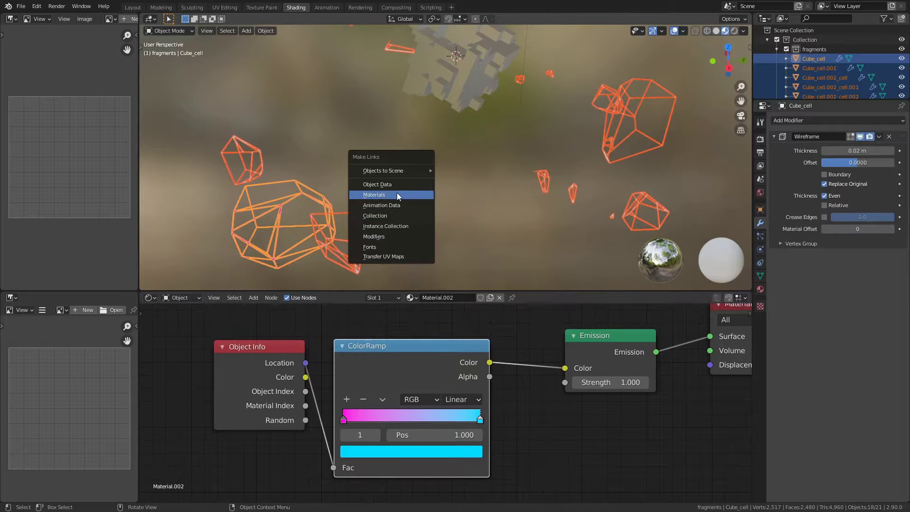
left_click(374, 195)
key("alt+a")
mouse_move(399, 169)
middle_mouse_down()
mouse_move(518, 158)
mouse_move(509, 175)
mouse_move(395, 149)
middle_mouse_up()
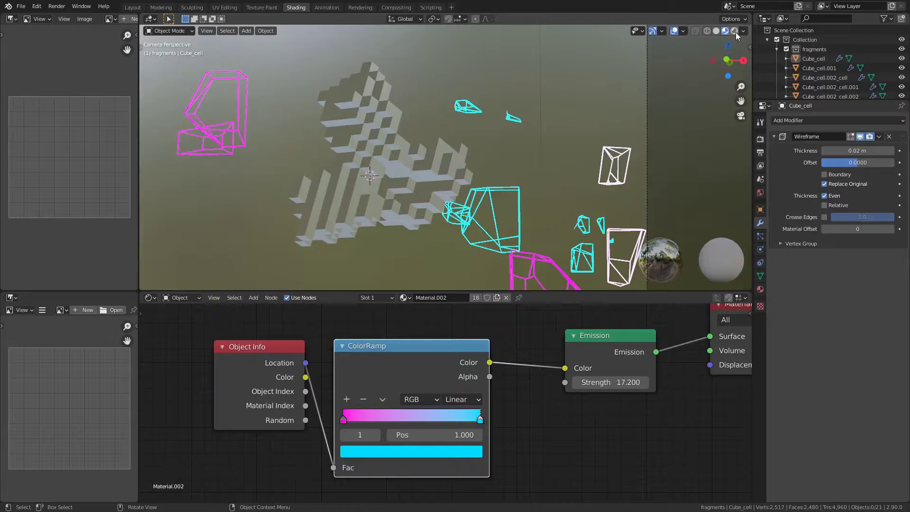
Check the emissive fragments and the icosphere in rendered shading, through the camera and from another angle.
left_click(735, 31)
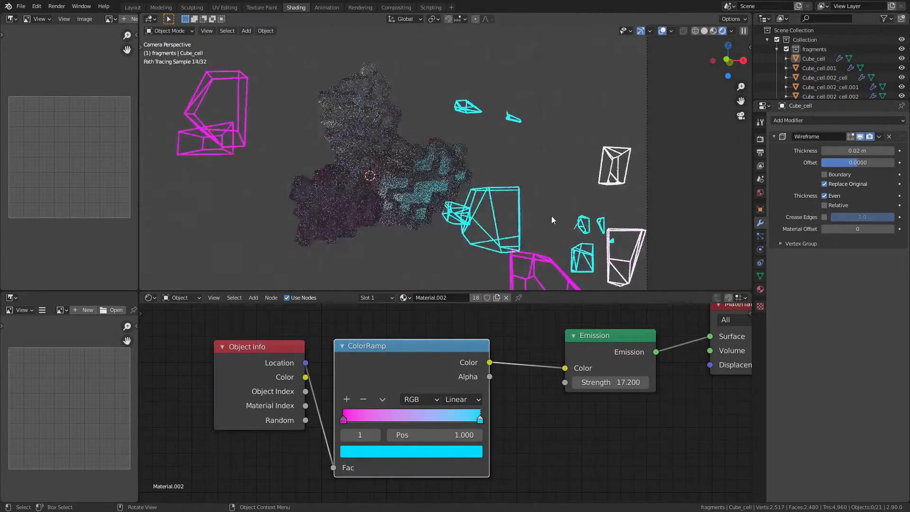
scroll(552, 219, "down", 3)
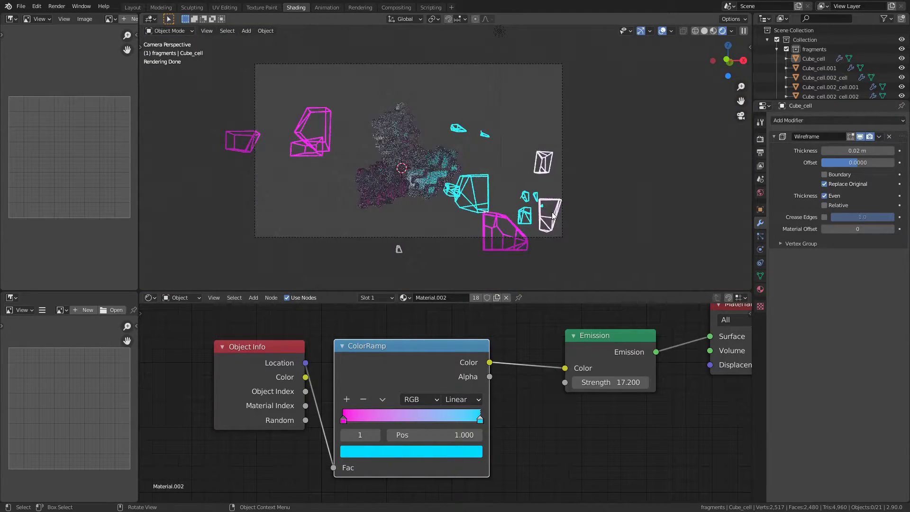
scroll(552, 216, "up", 4)
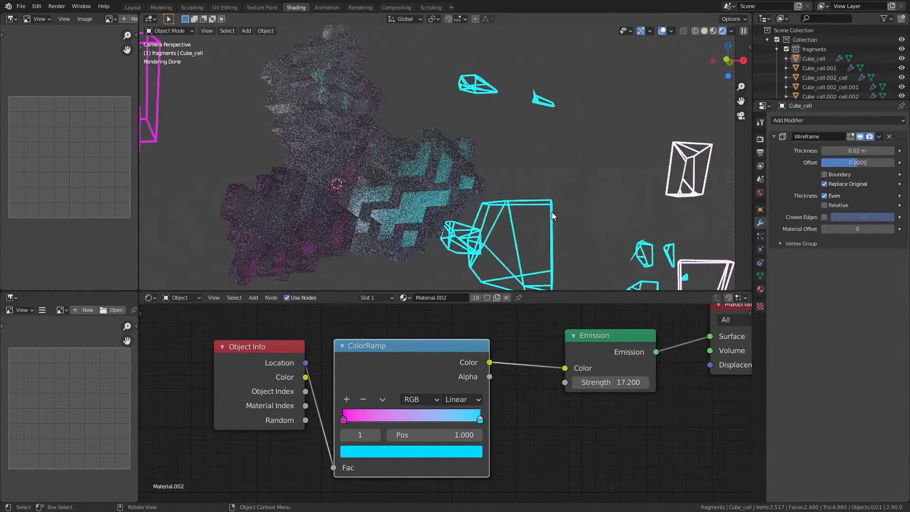
scroll(552, 216, "down", 5)
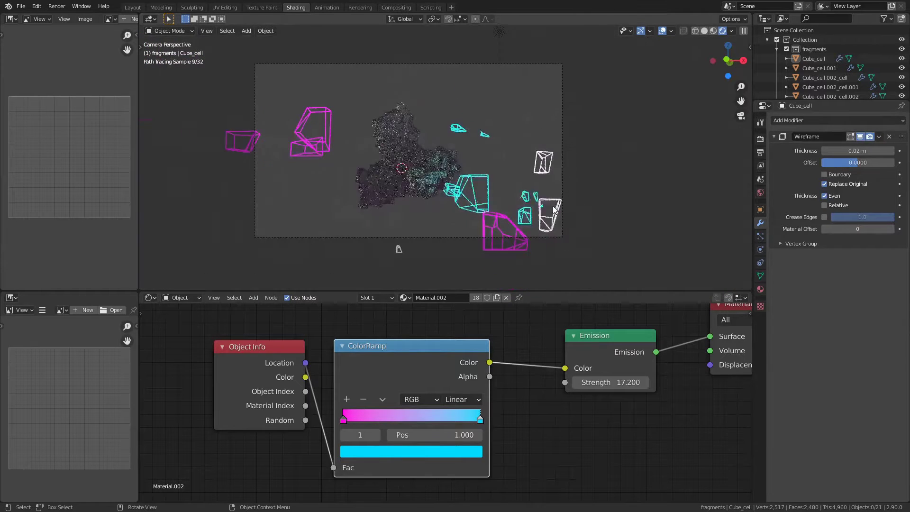
middle_click_drag(552, 216, 484, 248)
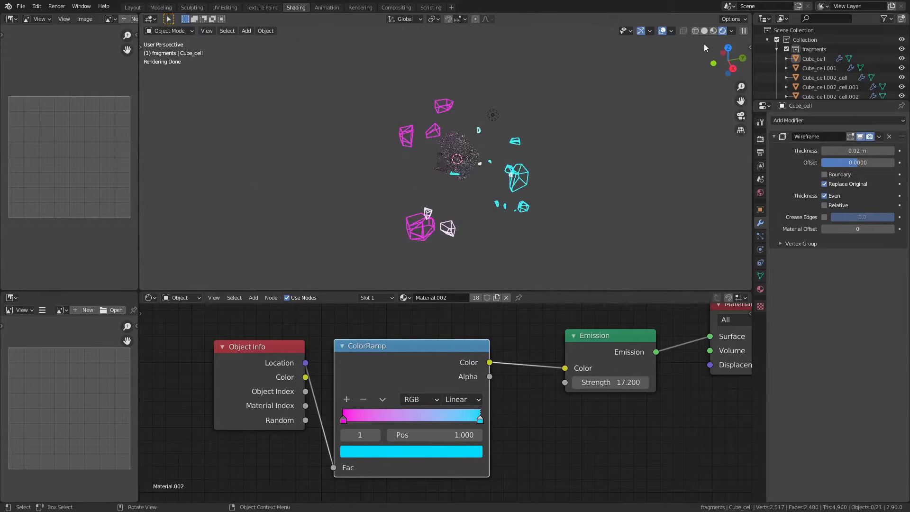
Add a cube at the world origin and scale it up by about 9.34 and again by 4.47 to enclose the scene.
left_click(705, 31)
scroll(571, 160, "up", 3)
key("shift+a")
mouse_move(568, 153)
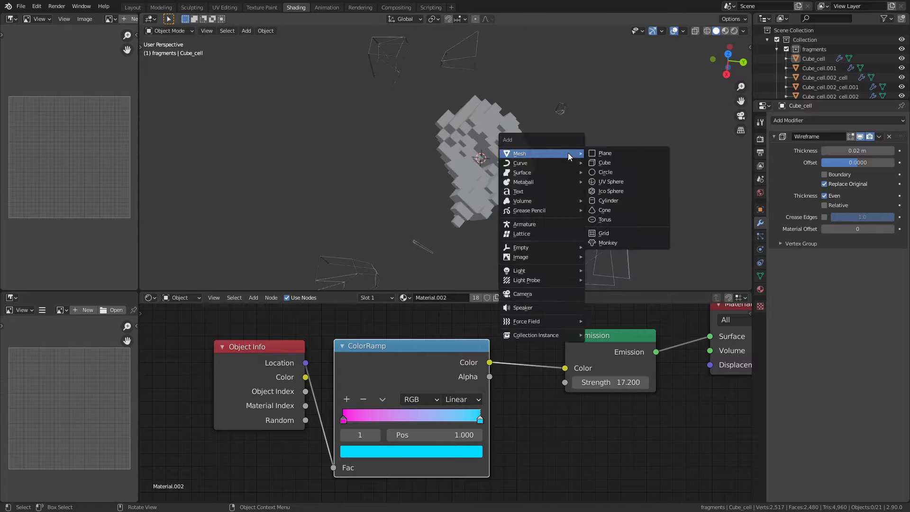
left_click(611, 164)
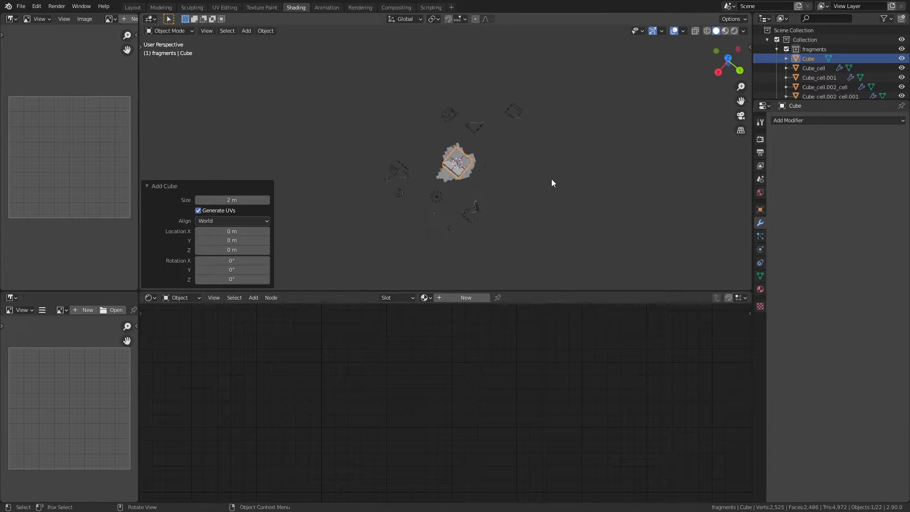
key("s")
left_click(687, 134)
scroll(494, 126, "down", 5)
middle_click_drag(481, 118, 422, 122)
key("s")
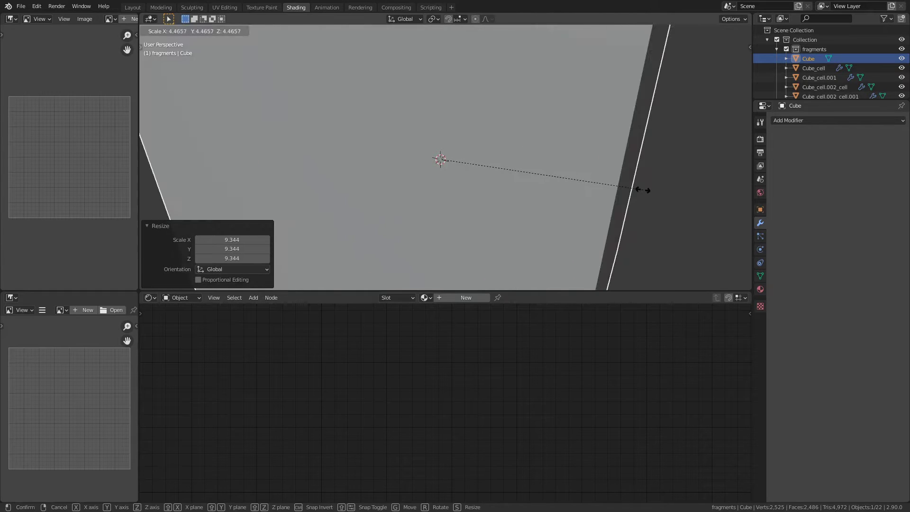
left_click(643, 188)
middle_click_drag(640, 180, 567, 162)
scroll(568, 162, "down", 5)
Give the cube a new material with a Principled Volume shader replacing the Principled BSDF, connected to the Volume output.
left_click(466, 298)
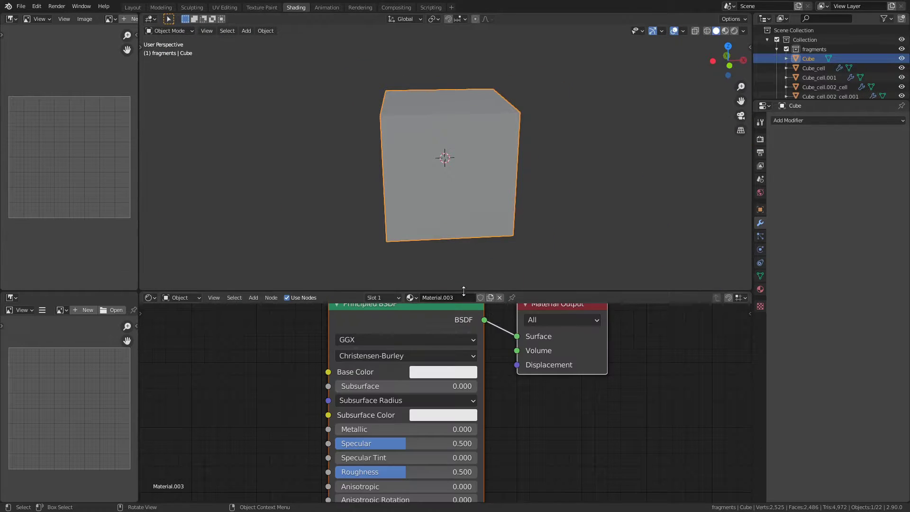
key("x")
key("shift+a")
left_click(454, 347)
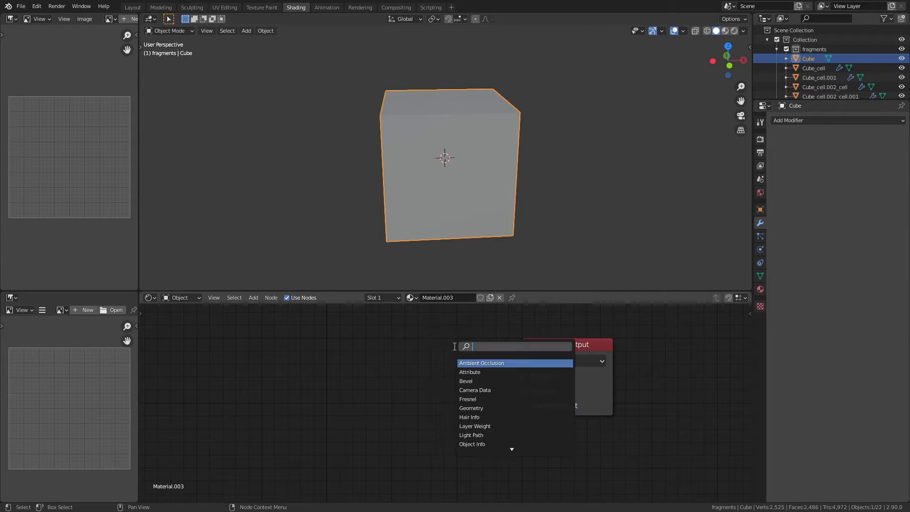
type("prin")
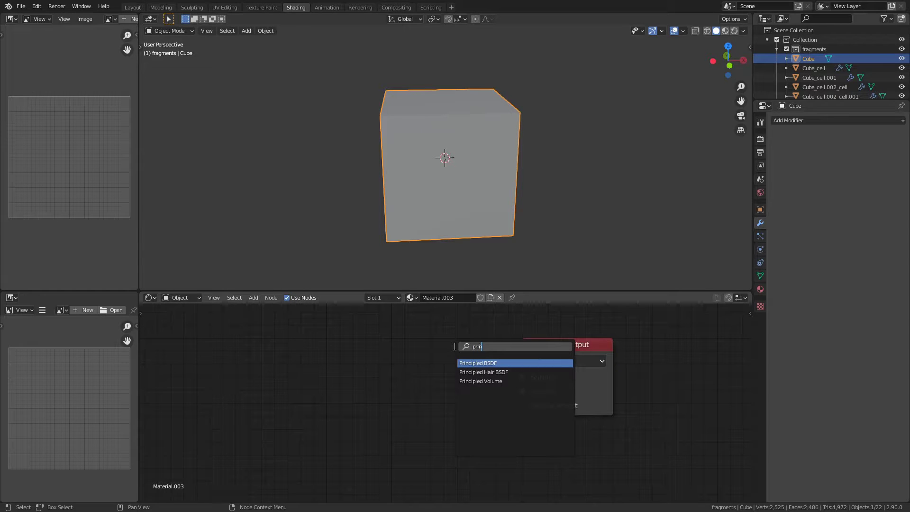
left_click(481, 381)
left_click(343, 456)
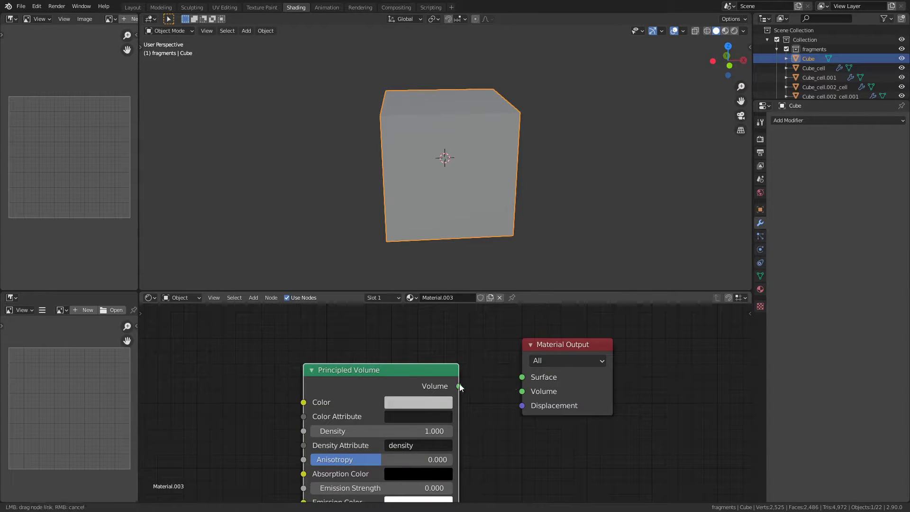
left_click_drag(530, 391, 524, 392)
Replace the existing light with a spot light at the origin and raise it about 8.68 m along Z.
key("Delete")
key("shift+a")
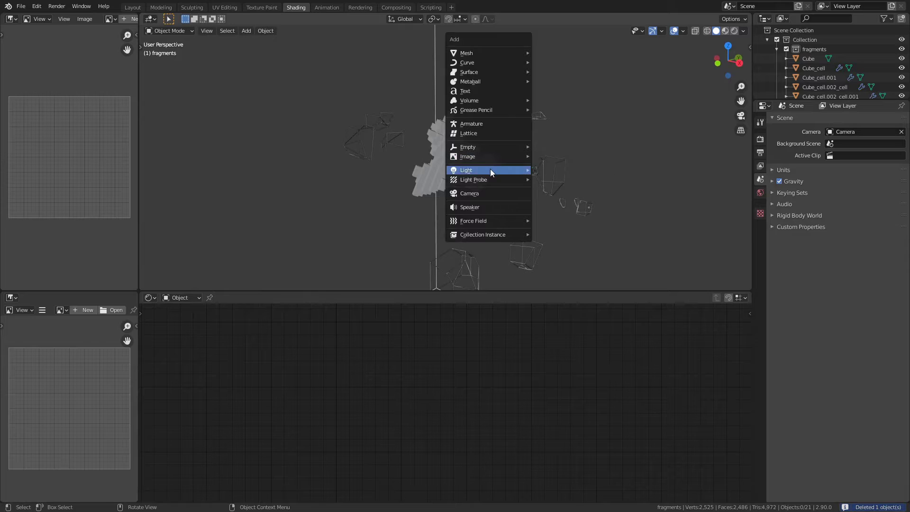
mouse_move(490, 169)
left_click(567, 192)
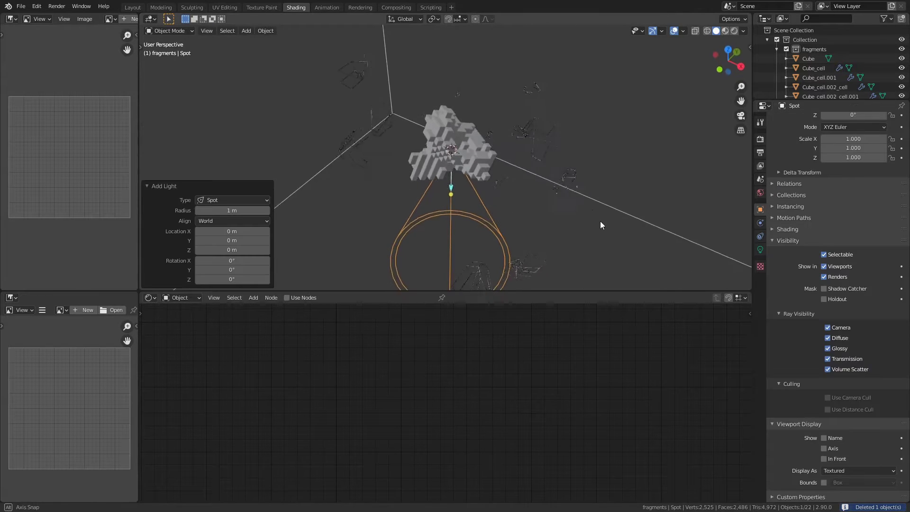
key("g")
key("z")
left_click(574, 55)
scroll(577, 132, "down", 5)
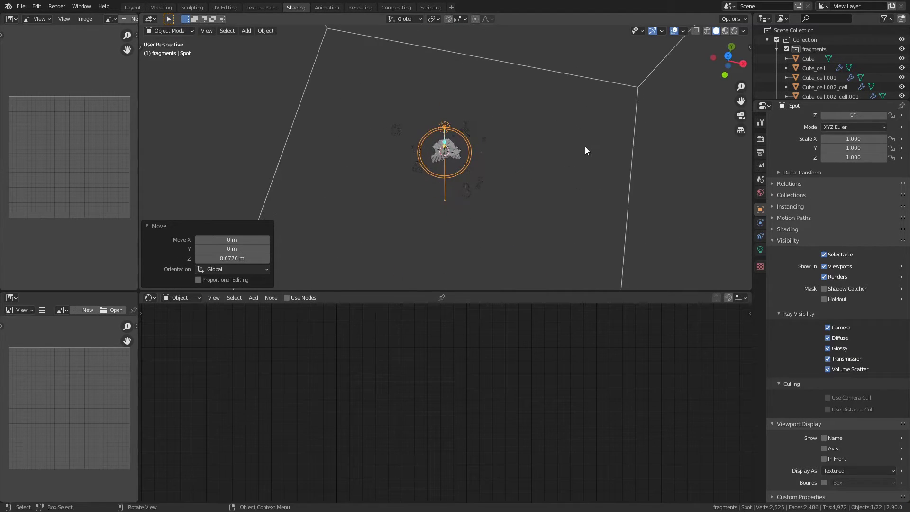
Raise the spot light further along Z and enlarge it to a scale of about 3.06.
key("g")
key("z")
left_click(579, 97)
key("s")
left_click(693, 195)
middle_click_drag(669, 195, 592, 90)
key("s")
left_click(628, 149)
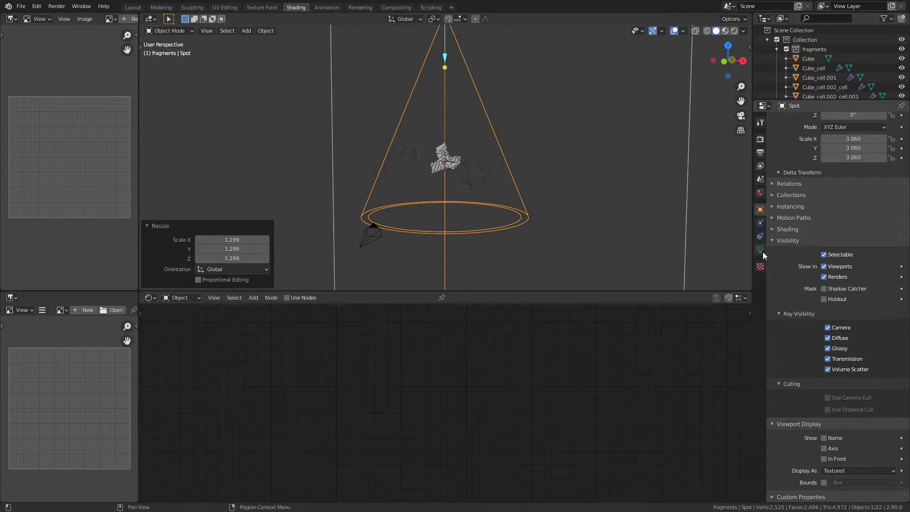
Repeatedly increase the spot light's power to well above 2000 W, judging the result through the camera in rendered shading.
left_click(761, 250)
left_click_drag(858, 183, 892, 182)
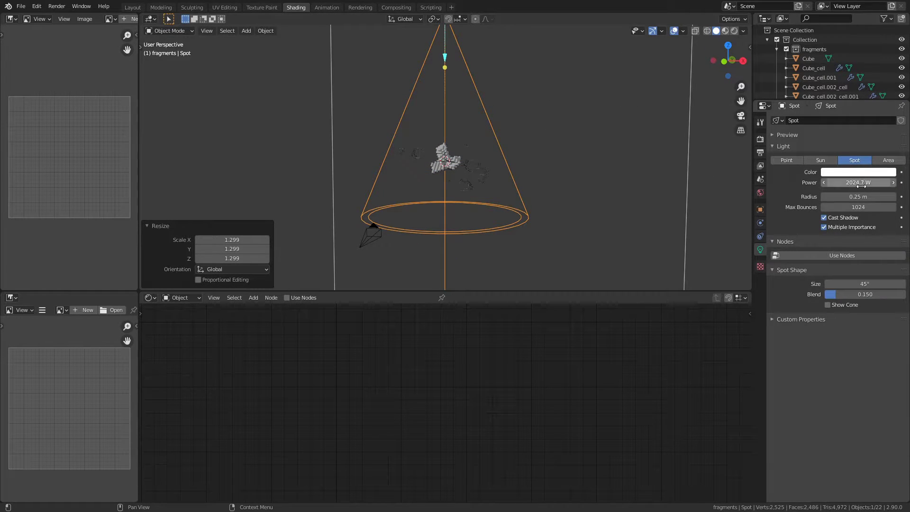
key("KP_0")
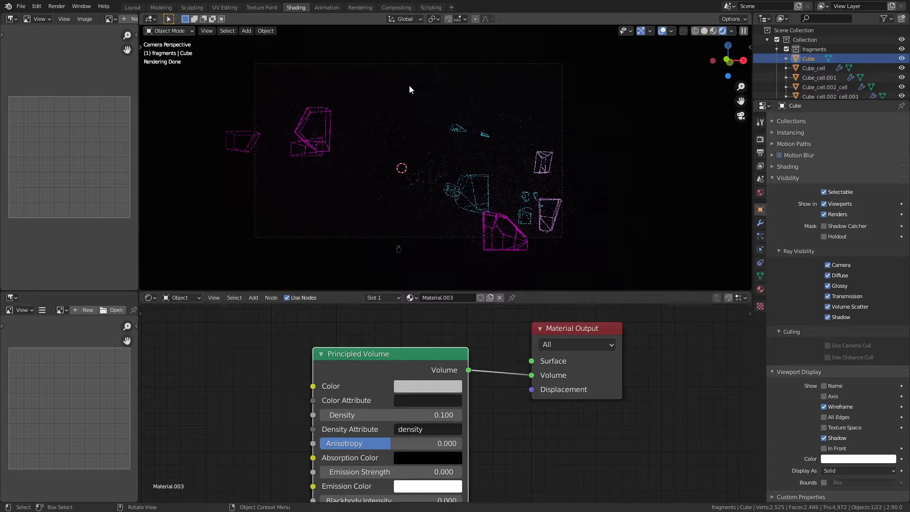
left_click(583, 72)
mouse_move(843, 182)
left_mouse_down()
mouse_move(882, 182)
mouse_move(842, 181)
left_mouse_up()
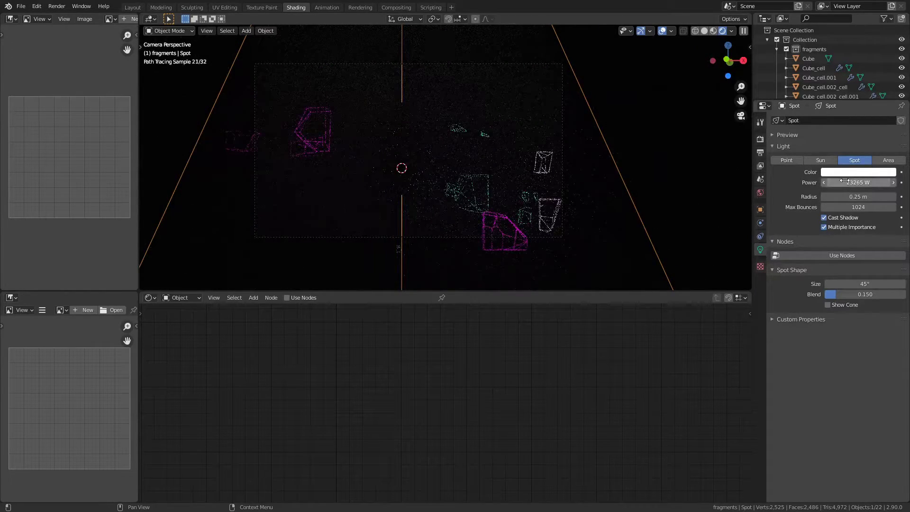
left_click_drag(843, 182, 858, 183)
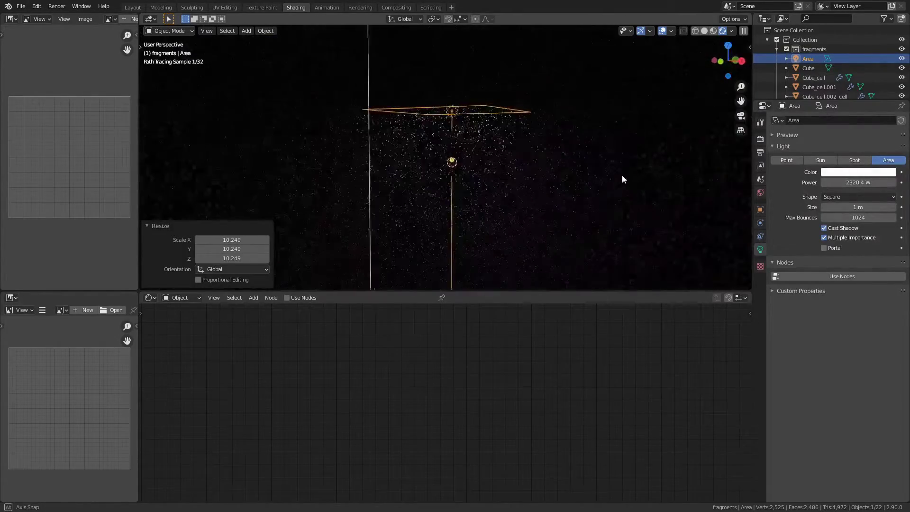
Inspect the area lights' effect on the scene through the camera in rendered shading, framed on the icosphere.
middle_click_drag(622, 175, 567, 145)
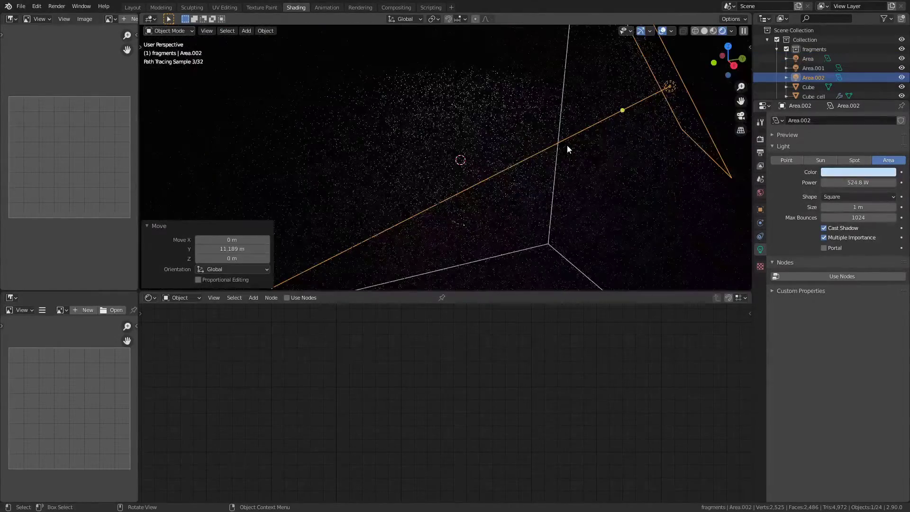
key("KP_0")
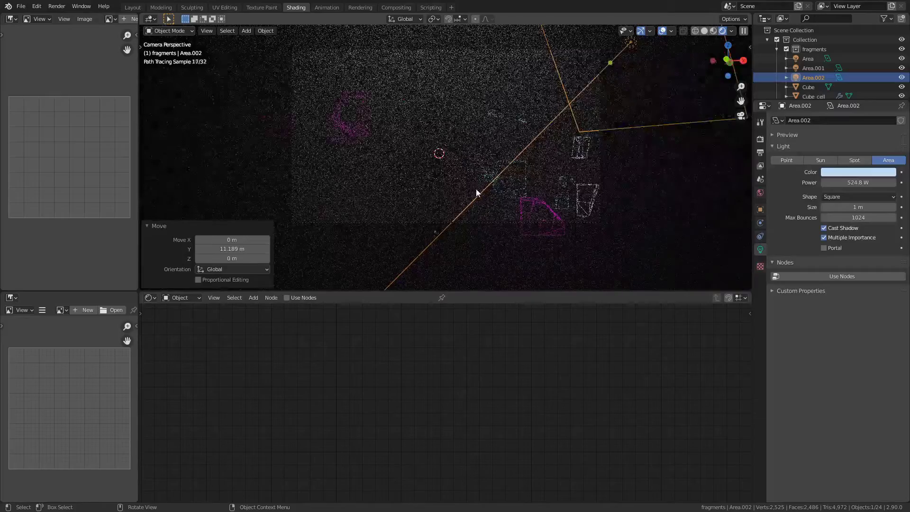
scroll(511, 152, "up", 5)
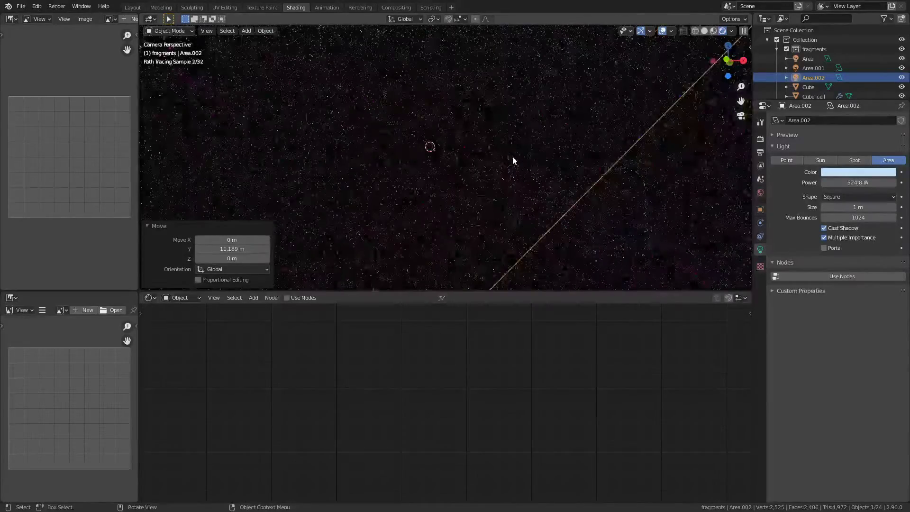
middle_click_drag(514, 160, 532, 212, "shift")
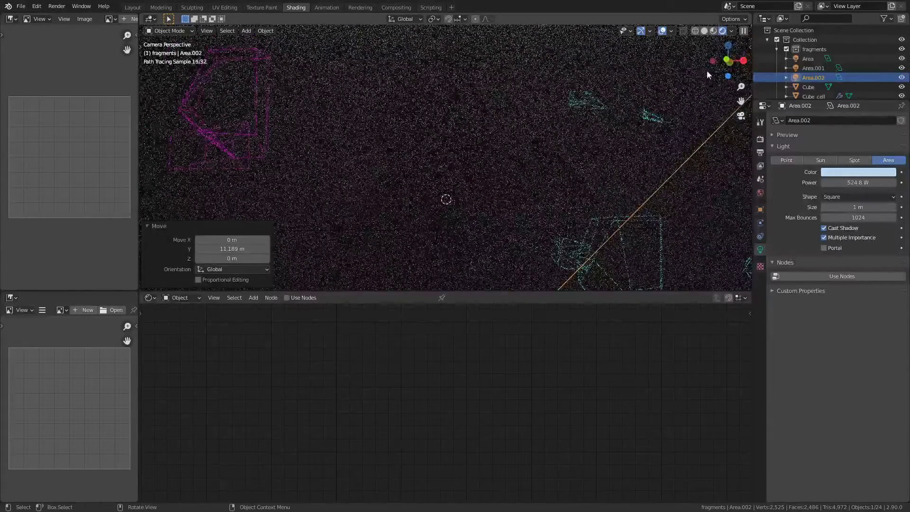
Add a Noise Texture node to the icosphere's material and connect its Fac output to the Principled BSDF's Roughness.
key("shift+a")
left_click(424, 404)
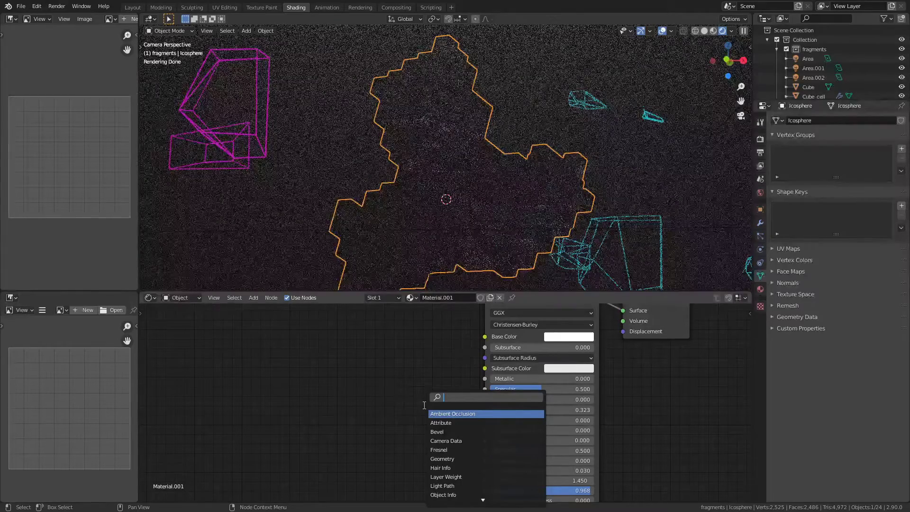
type("nois")
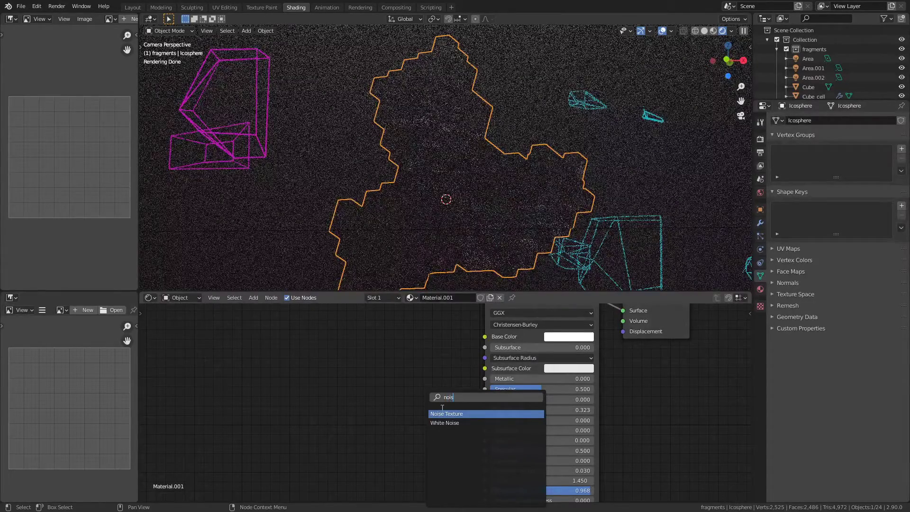
key("Return")
left_click(342, 409)
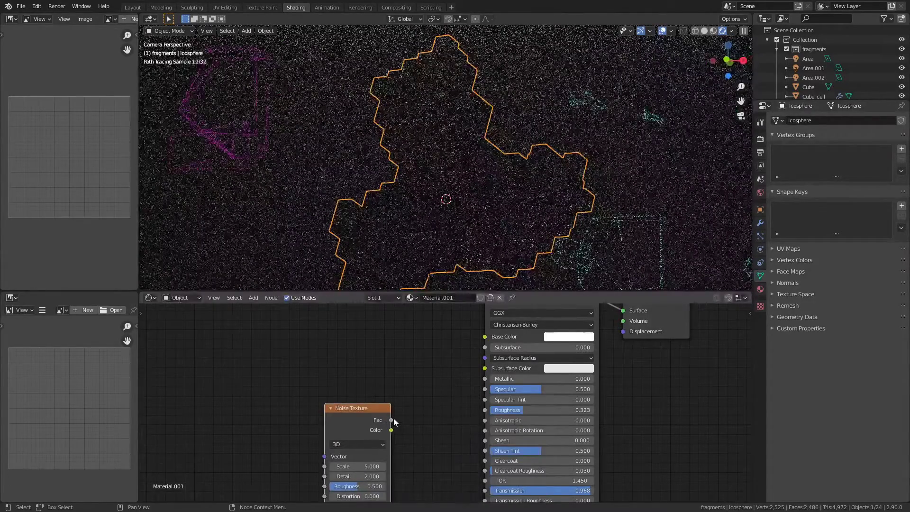
left_click_drag(392, 420, 484, 410)
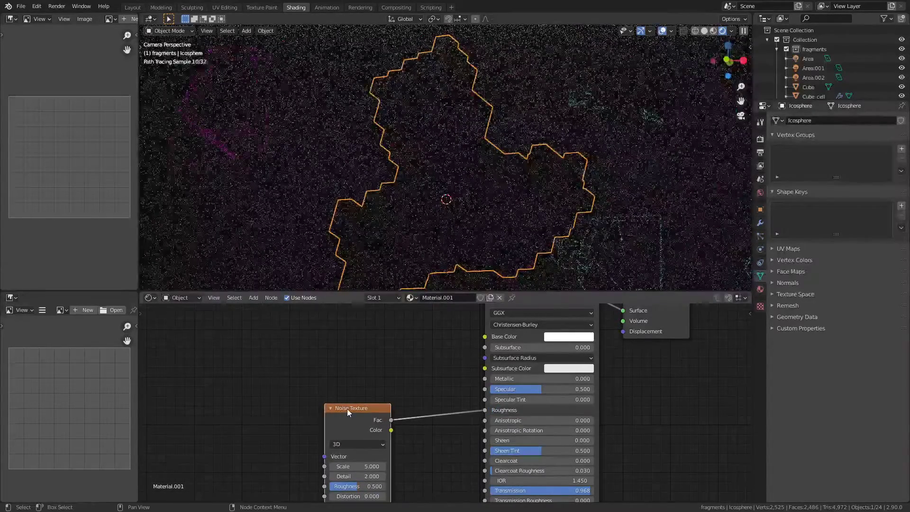
Add Texture Coordinate and Mapping nodes to the noise texture and feed the mapping from the Object coordinates.
key("ctrl+t")
middle_click_drag(352, 391, 363, 390)
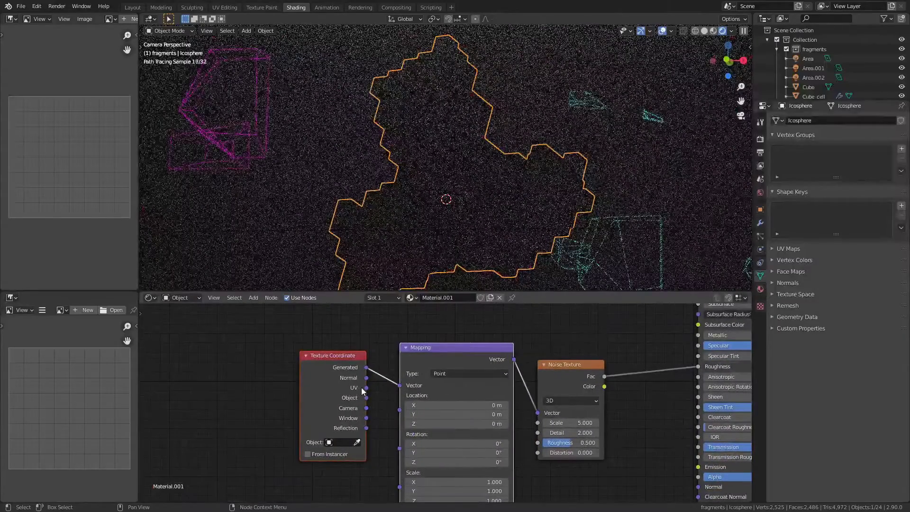
left_click(383, 419)
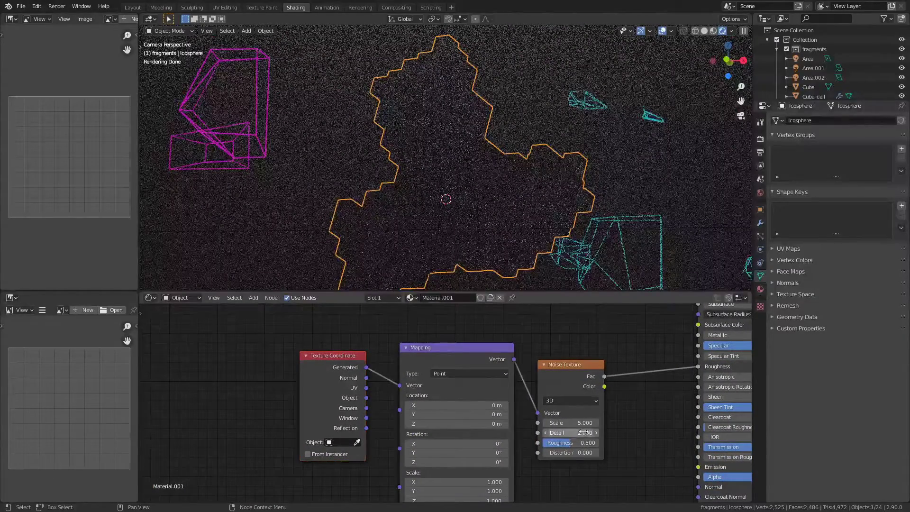
left_click_drag(367, 398, 400, 385)
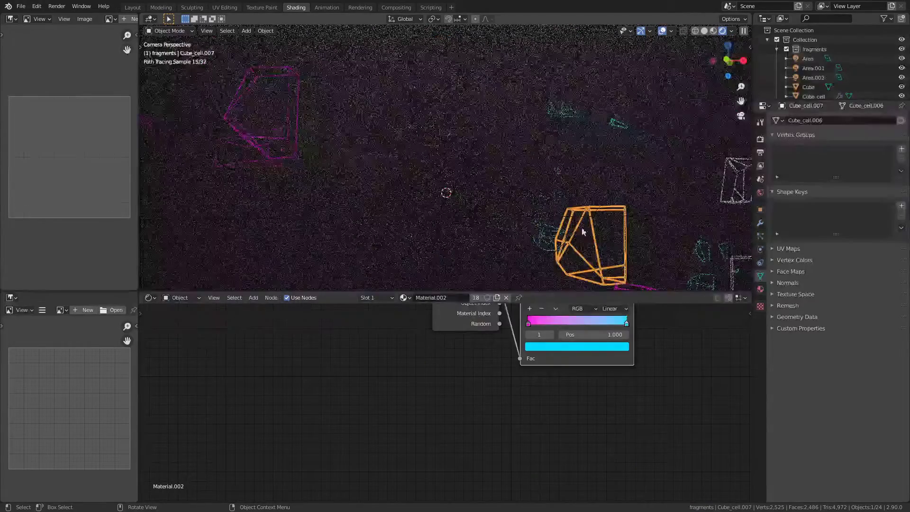
Increase the emission strength in the fragments' shared material.
middle_click_drag(683, 321, 398, 418)
left_click_drag(441, 394, 448, 394)
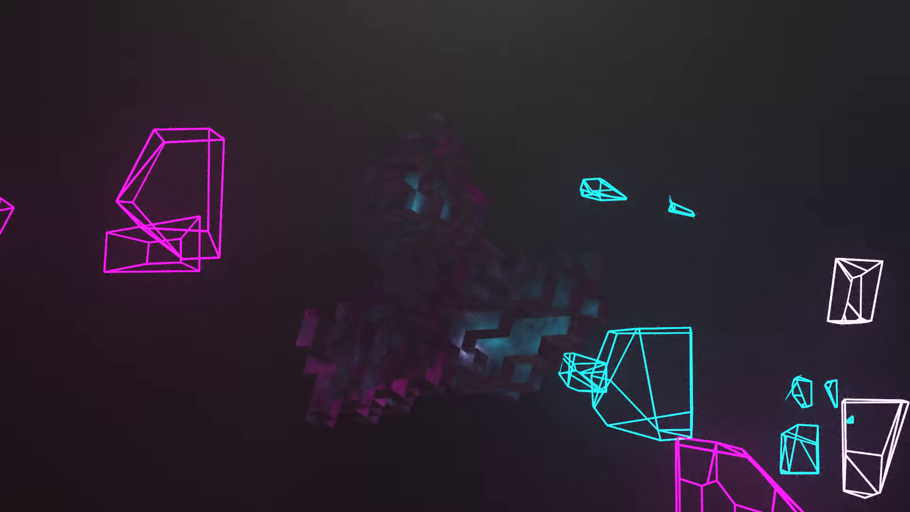
Rotate the light-blue area light Area.002 by -20.4° about Z and move it along the Y axis.
left_click(567, 186)
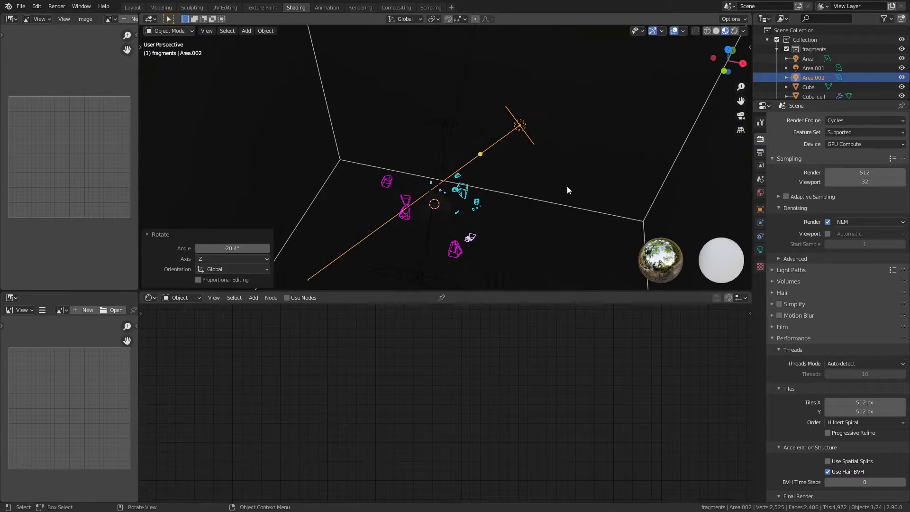
key("g")
key("y")
left_click(568, 212)
Select the volume cube and examine the icosphere, fragments and lights inside it from several angles.
middle_click_drag(567, 211, 570, 183)
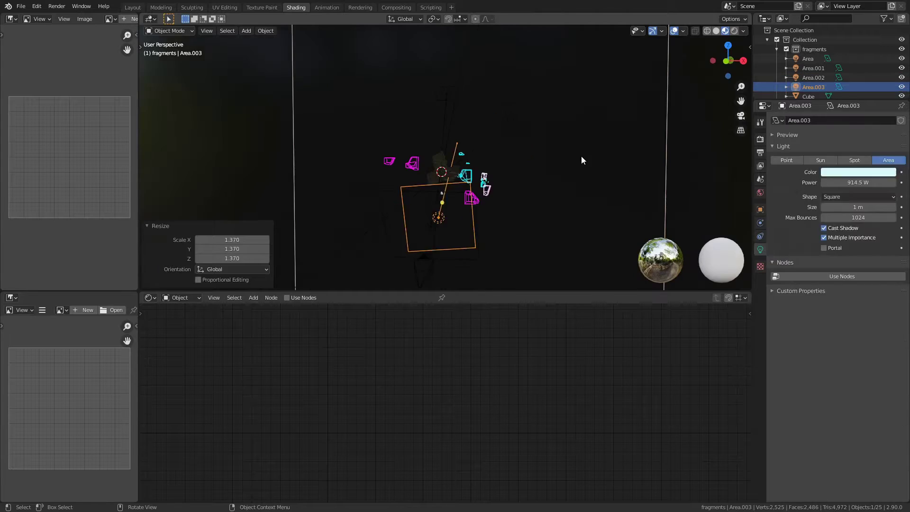
left_click(582, 159)
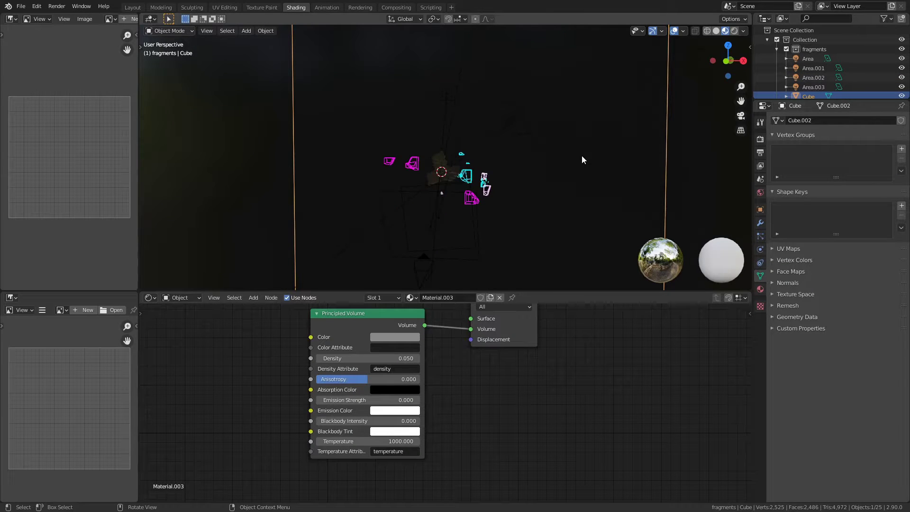
middle_click_drag(582, 155, 538, 171)
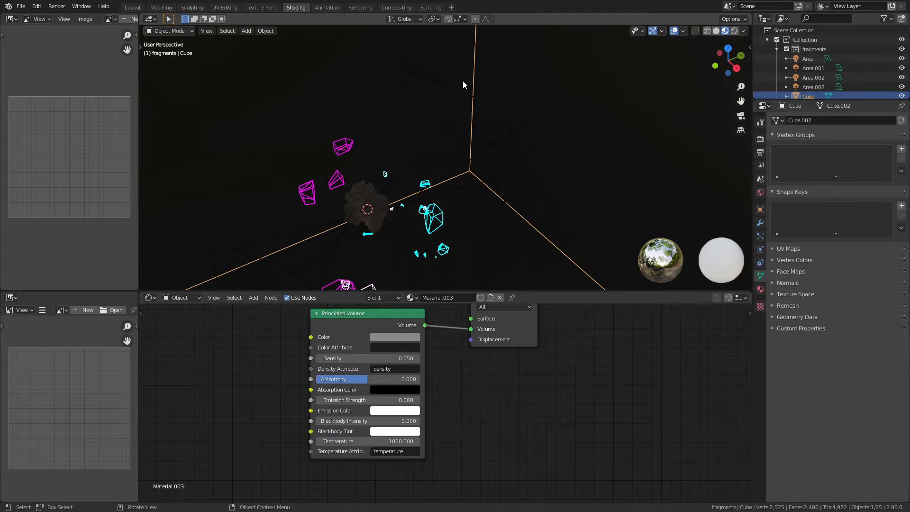
middle_click_drag(492, 88, 658, 163)
left_click(660, 162)
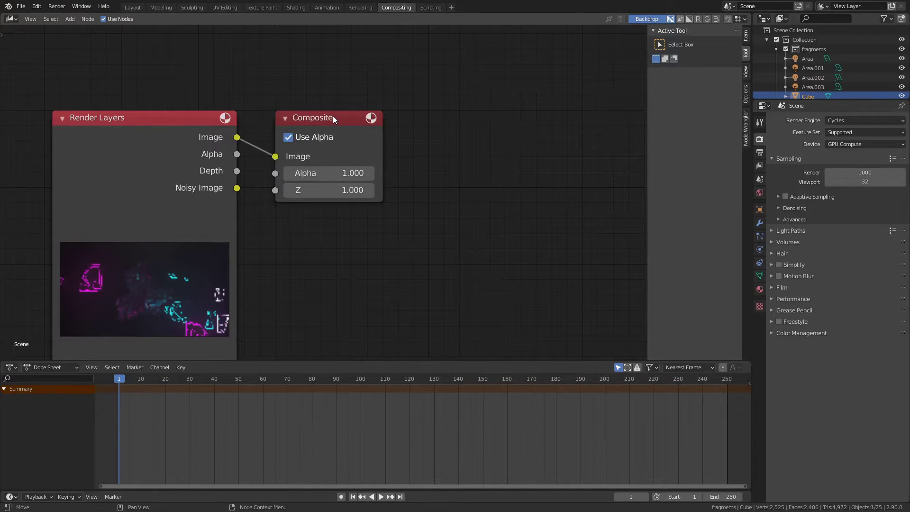
Move the Composite node farther from Render Layers, add a Viewer node and connect the Render Layers Image output to it.
left_click_drag(322, 116, 546, 120)
key("shift+a")
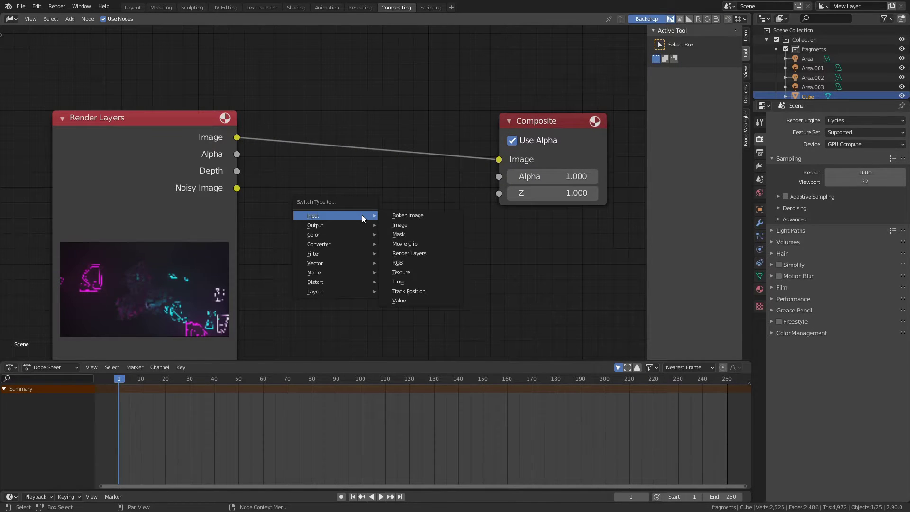
key("shift+a")
type("view")
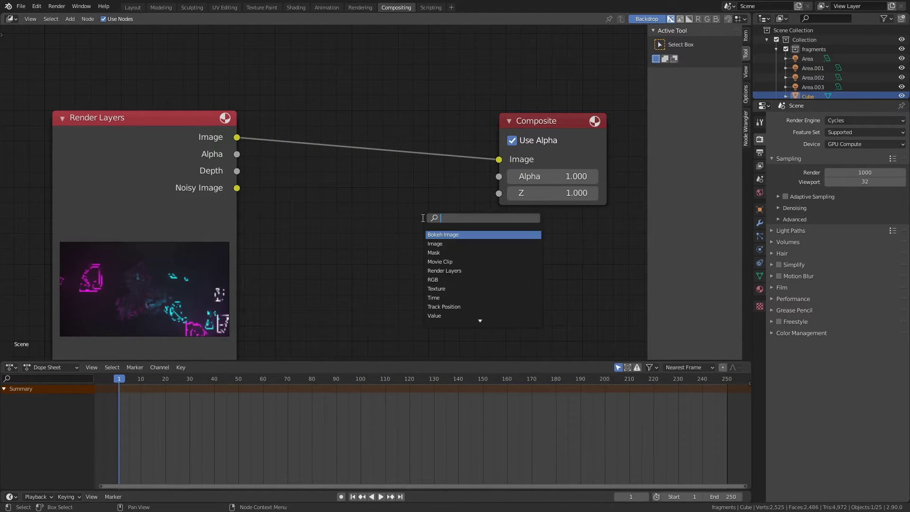
left_click(436, 244)
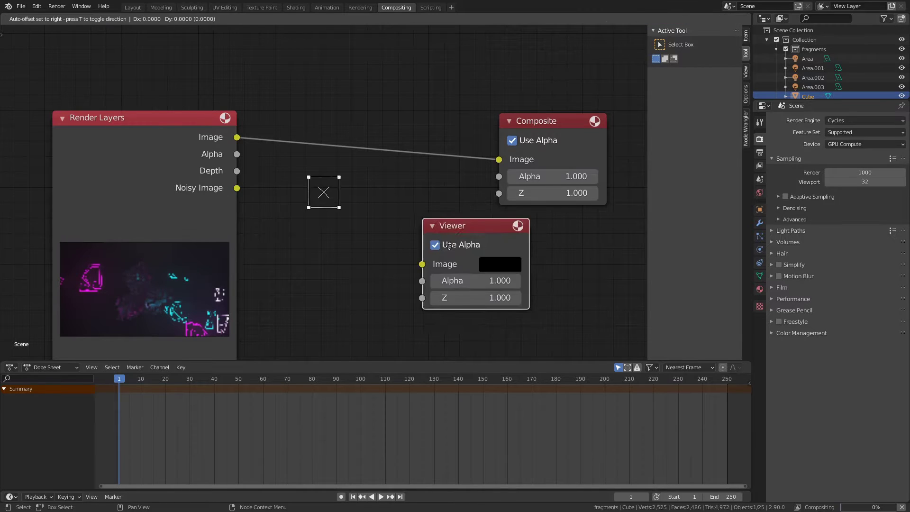
left_click_drag(237, 138, 488, 272)
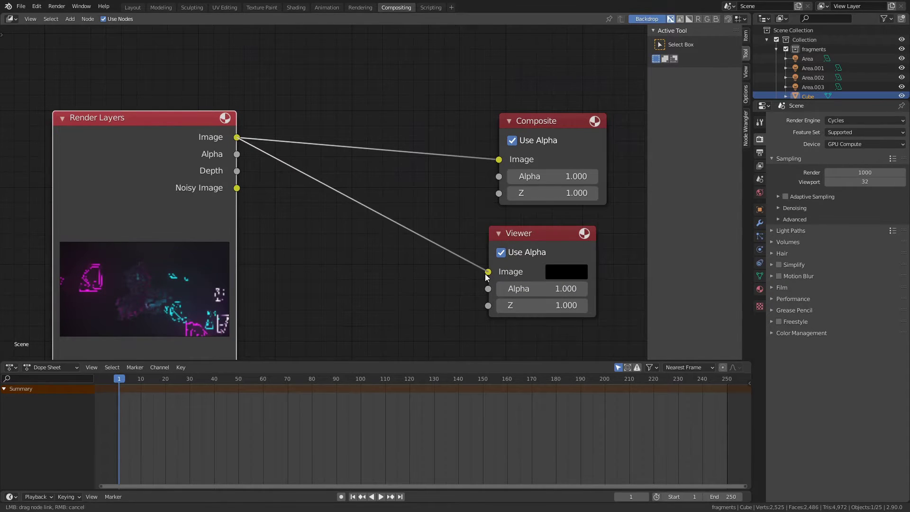
Add a Streaks Glare node on the link between Render Layers and the Viewer.
scroll(402, 212, "down", 2)
middle_click_drag(402, 212, 368, 216)
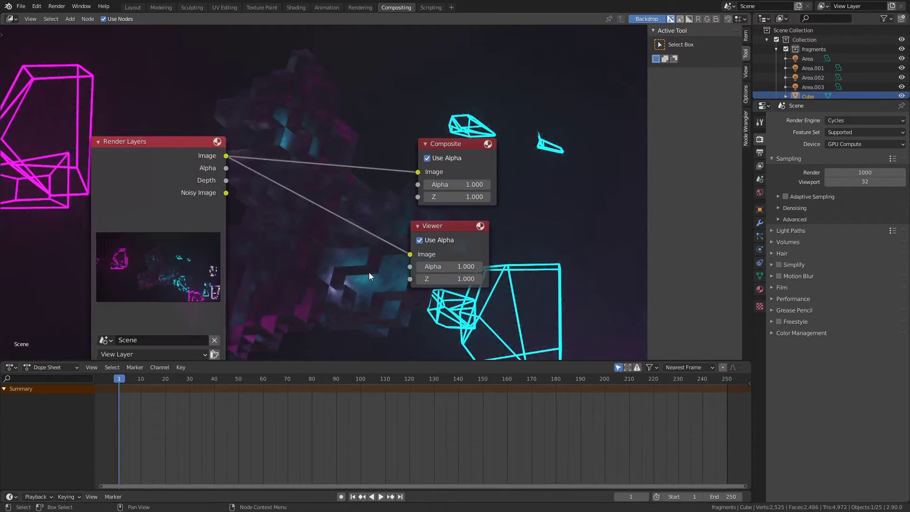
key("shift+a")
type("glare")
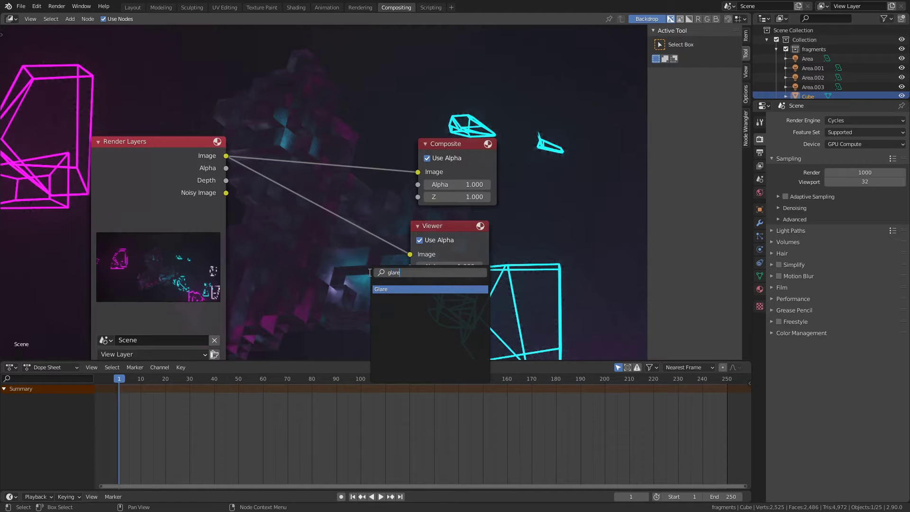
key("Return")
left_click(368, 225)
middle_click_drag(420, 236, 499, 255)
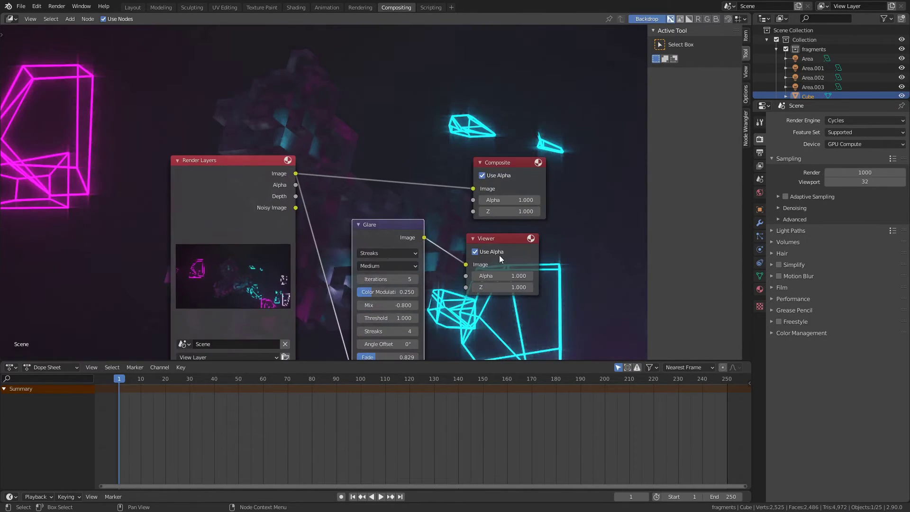
Duplicate the Glare node onto the link before the Viewer and switch the copy to Fog Glow.
key("shift+d")
left_click(524, 258)
middle_click_drag(522, 264, 400, 223)
left_click(401, 224)
left_click(387, 250)
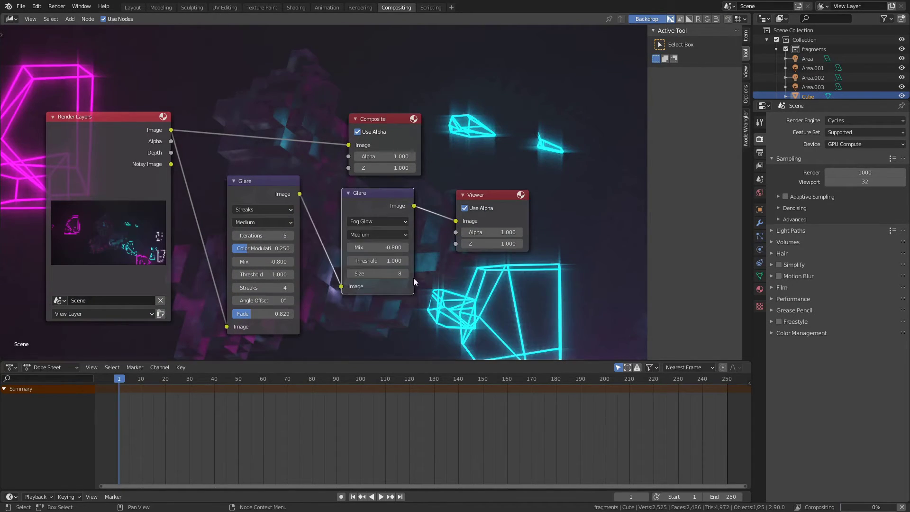
Add a Lens Distortion node on the link between the Fog Glow Glare node and the Viewer.
scroll(405, 246, "down", 2)
key("shift+a")
mouse_move(380, 335)
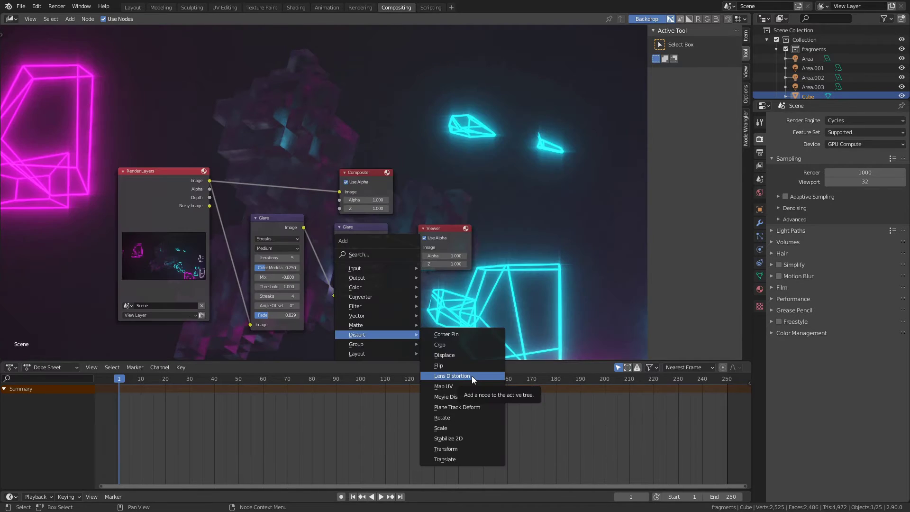
left_click(471, 377)
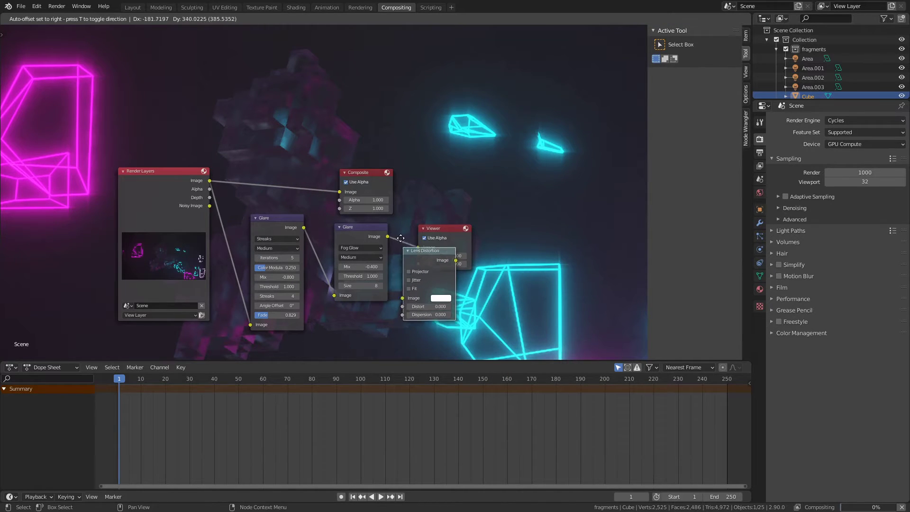
left_click(407, 245)
Set the Lens Distortion node's Dispersion to 0.03.
scroll(448, 292, "up", 3)
left_click(450, 306)
type("0.1")
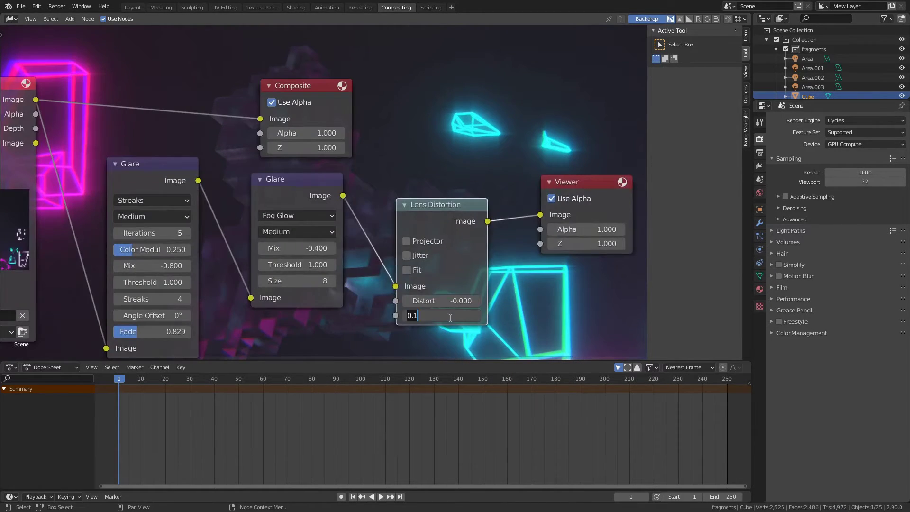
key("BackSpace")
type("03")
key("Return")
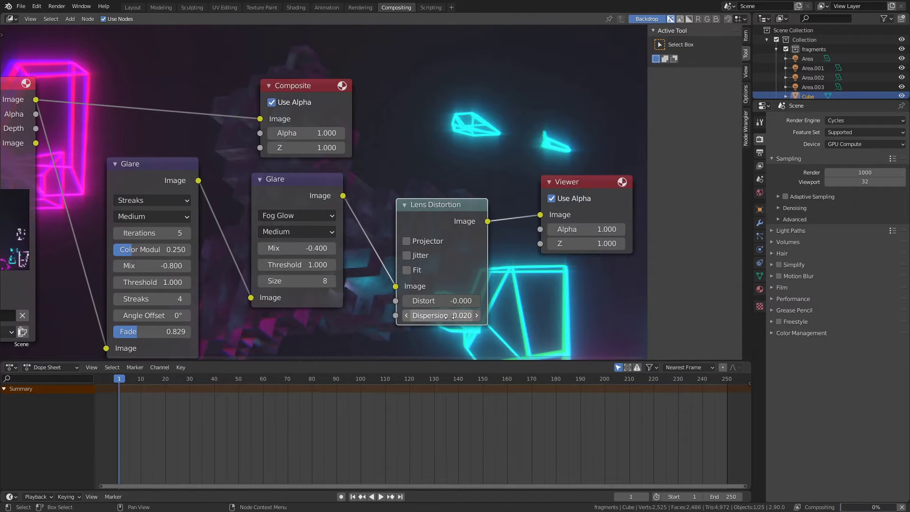
Set the Lens Distortion node's Distort value to 0.01.
middle_click_drag(472, 306, 422, 255)
left_click(422, 254)
type(".0")
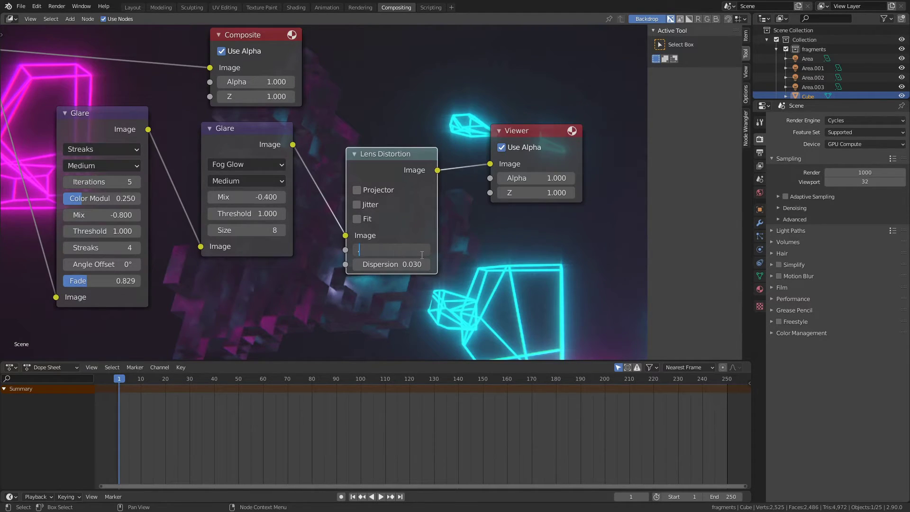
type("1")
key("Return")
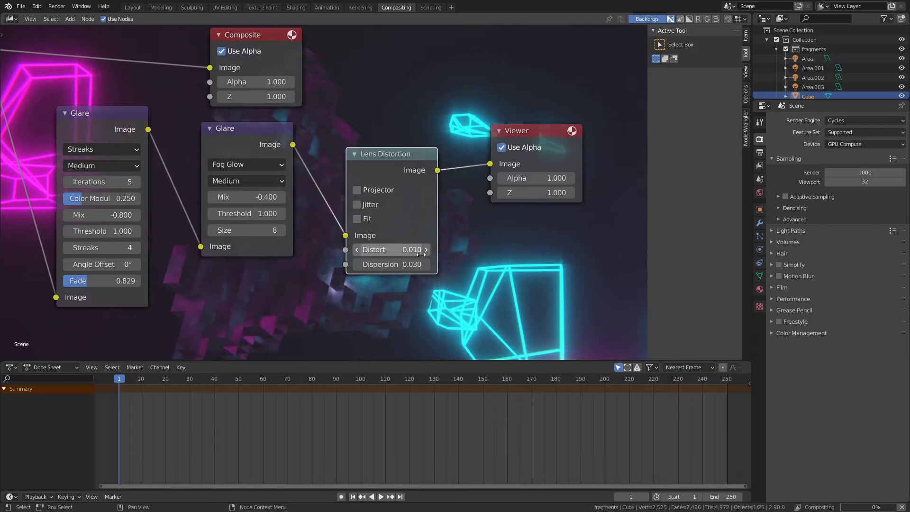
Move the Viewer node farther away from the Lens Distortion node to leave space between them.
scroll(493, 258, "down", 3)
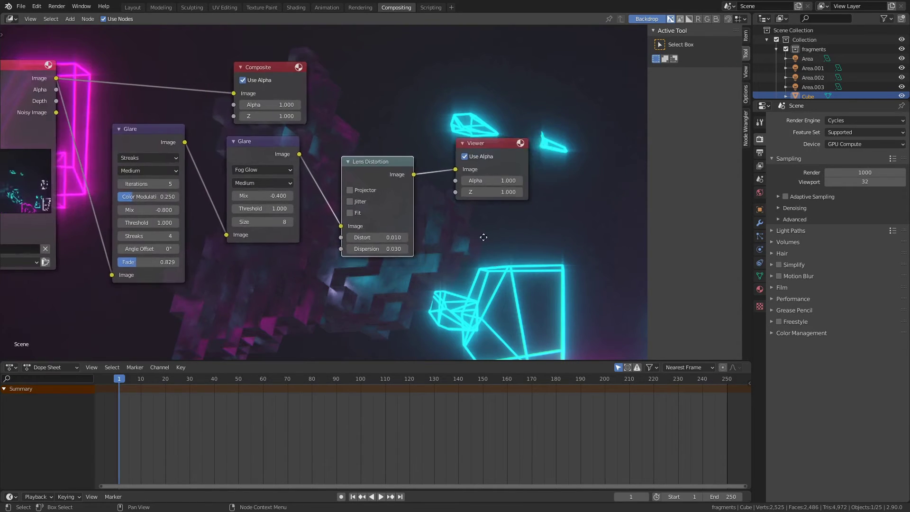
middle_click_drag(484, 237, 545, 263)
left_click(519, 256)
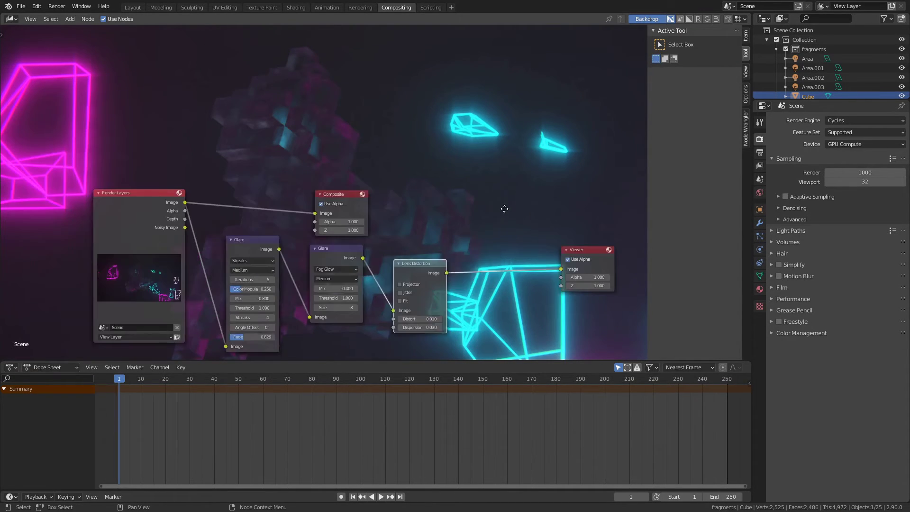
Deselect the nodes and examine the composited glow and lens distortion in the backdrop around the node chain.
middle_click_drag(506, 207, 376, 207)
middle_click_drag(435, 184, 448, 152)
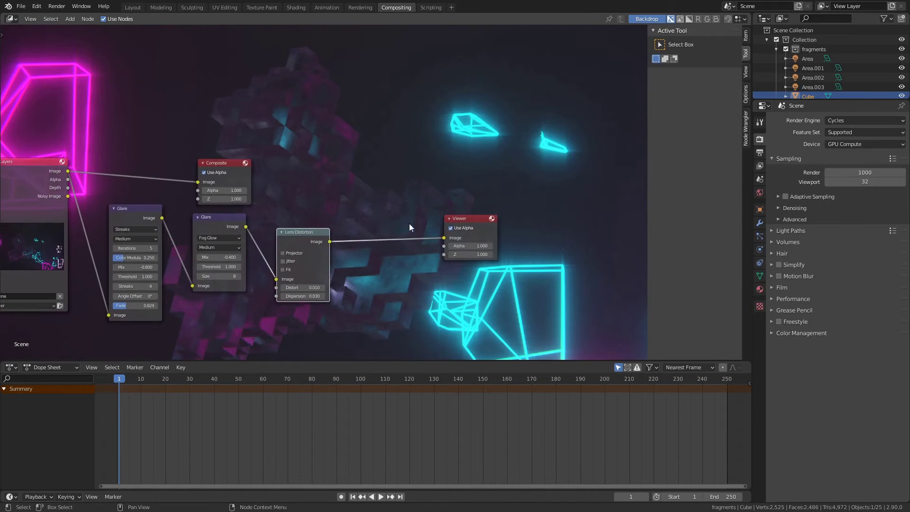
left_click(409, 224)
scroll(405, 224, "up", 6)
middle_click_drag(394, 202, 379, 167)
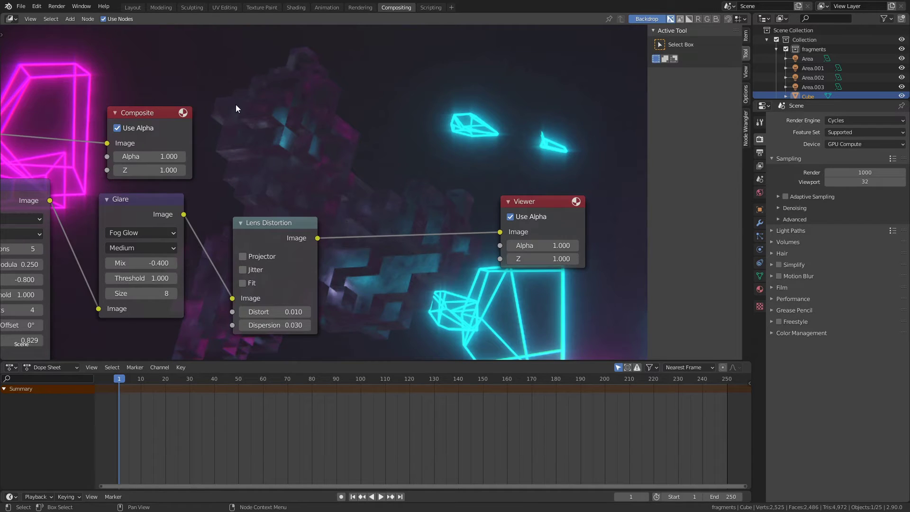
scroll(352, 124, "down", 2)
middle_click_drag(352, 124, 231, 250)
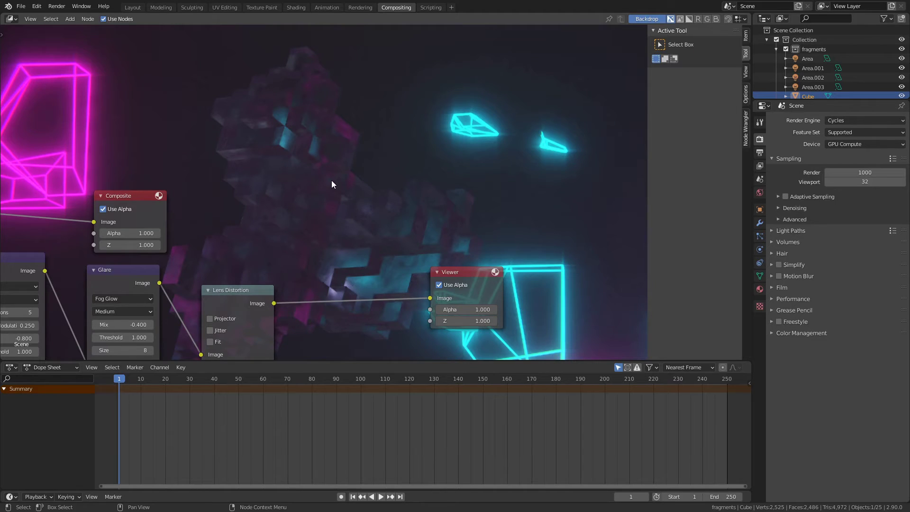
middle_click_drag(397, 238, 434, 221)
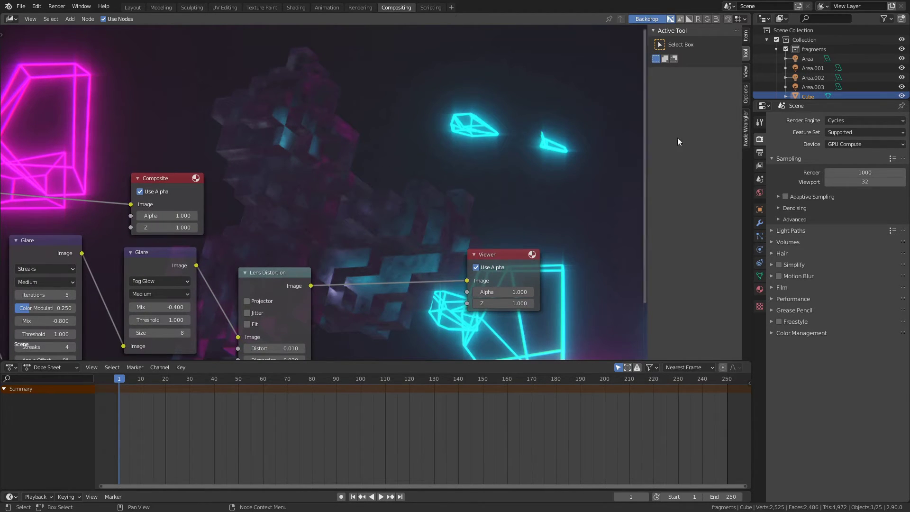
Set the Cycles render samples to 2000 in the scene's render settings.
left_click(761, 122)
left_click(760, 140)
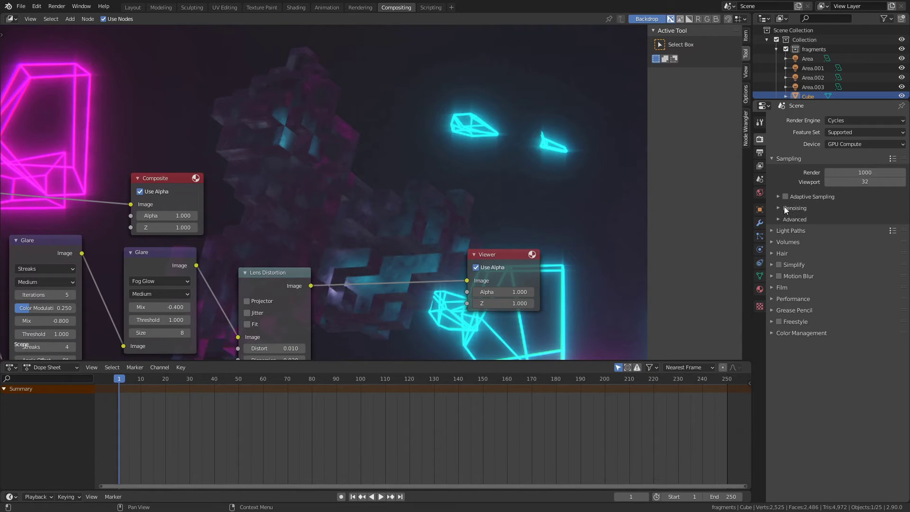
left_click(865, 173)
type("2000")
key("Return")
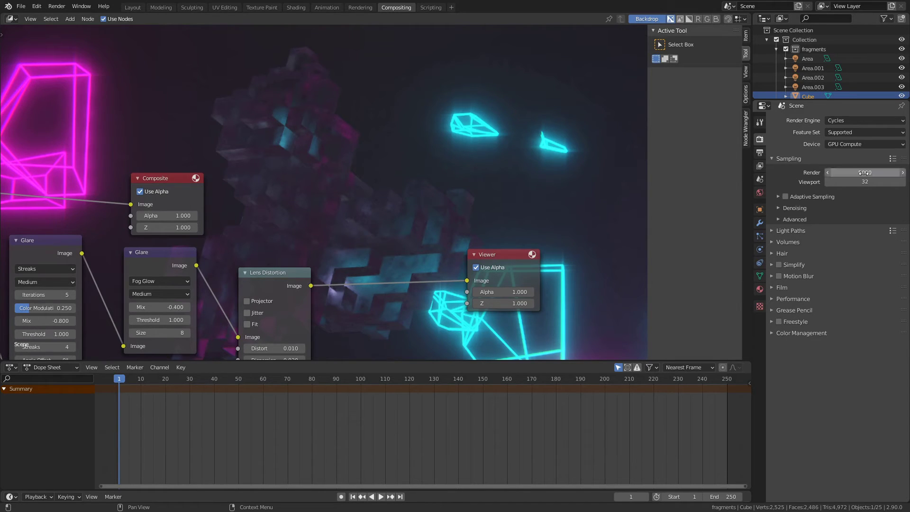